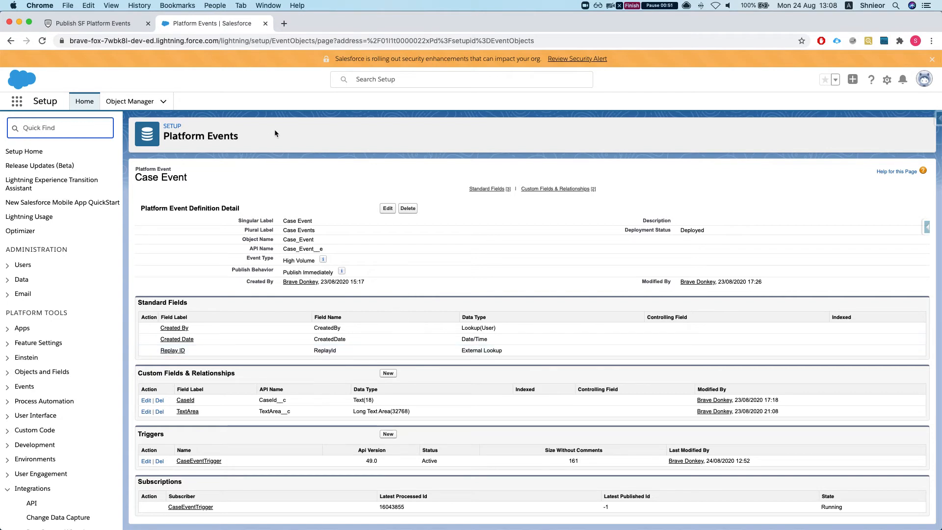
# Step: Switch to Visual Studio Code and examine the for loop in CaseEventTrigger.trigger that handles Case_Event__e records
pyautogui.hotkey('ctrl', 'Up')
pyautogui.click(255, 173)
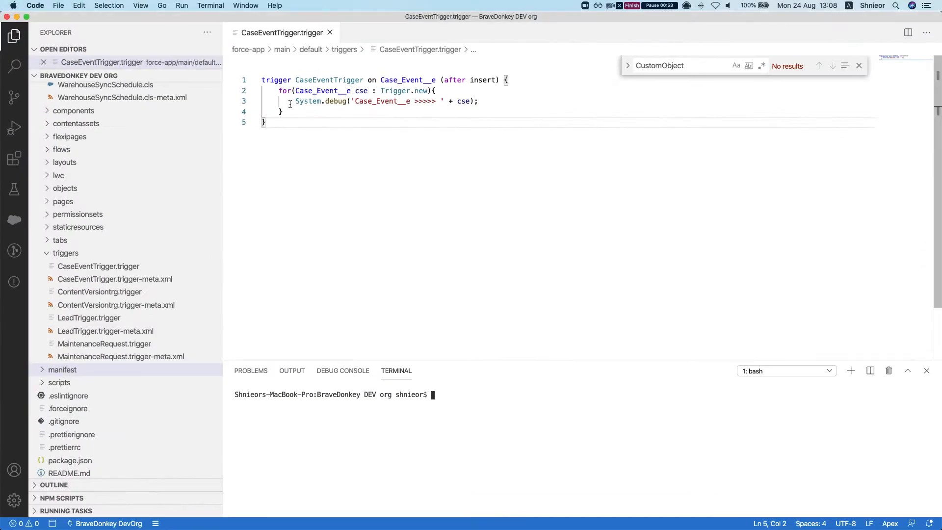
pyautogui.moveTo(273, 93); pyautogui.dragTo(305, 111)
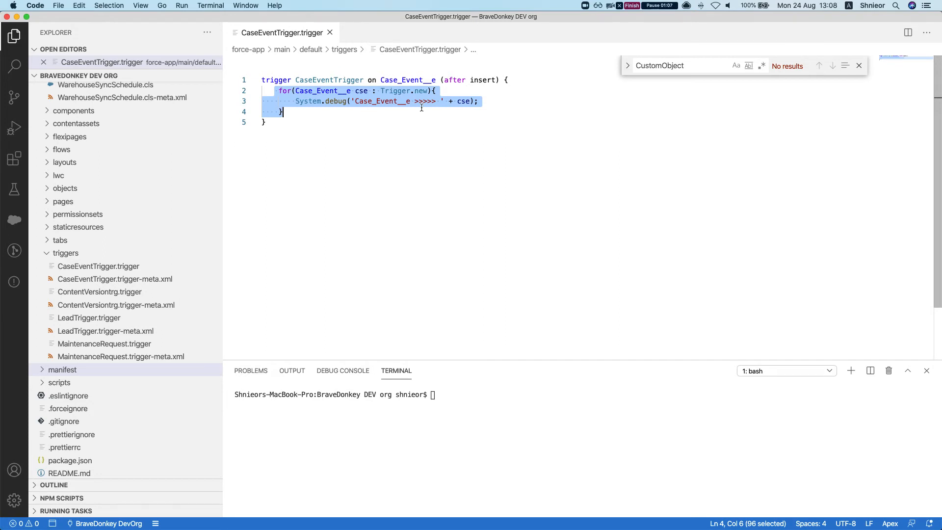
# Step: Switch to the Titan form in Chrome and place a Lookup element between the header and the Publish Event button
pyautogui.hotkey('ctrl', 'Up')
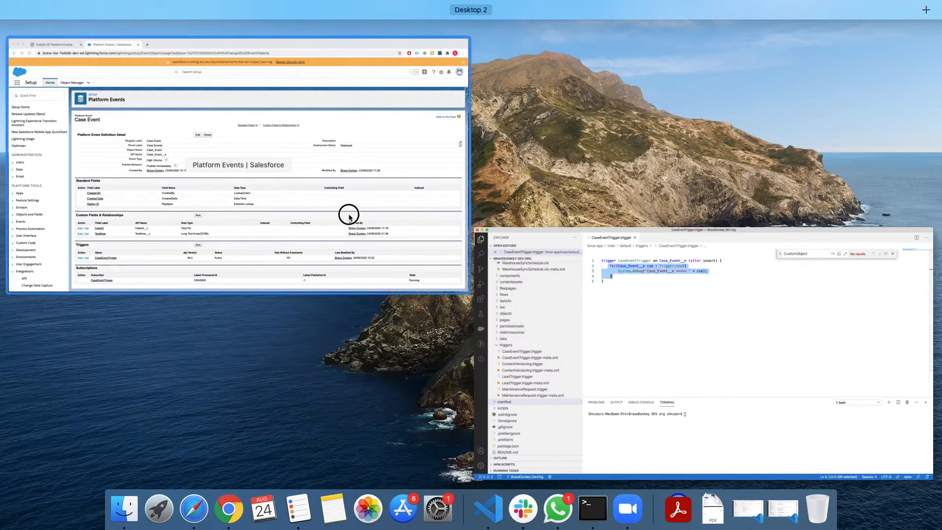
pyautogui.click(350, 217)
pyautogui.click(95, 27)
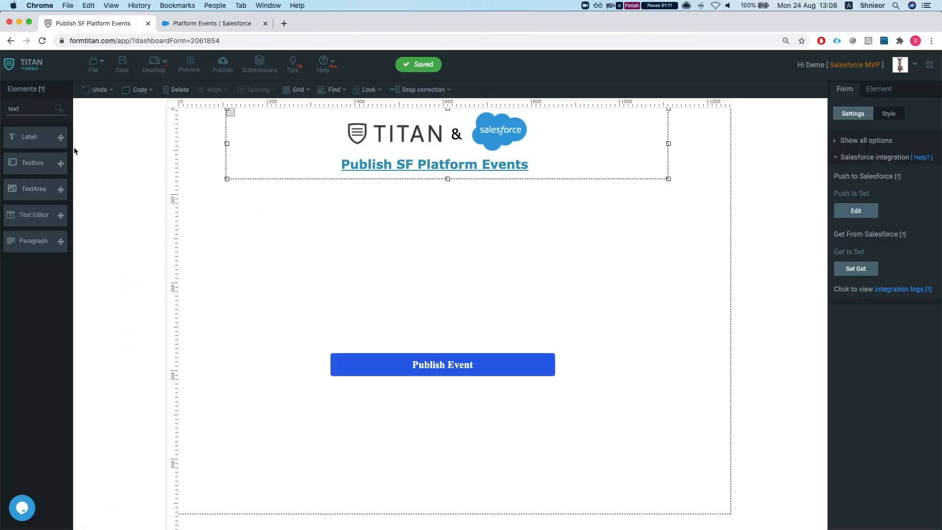
pyautogui.doubleClick(33, 112)
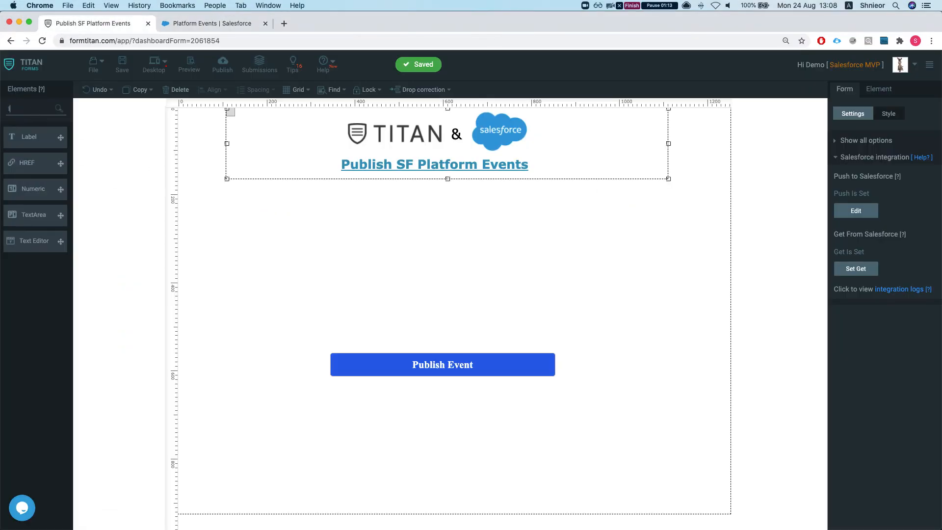
pyautogui.write('look')
pyautogui.moveTo(29, 136); pyautogui.dragTo(356, 220)
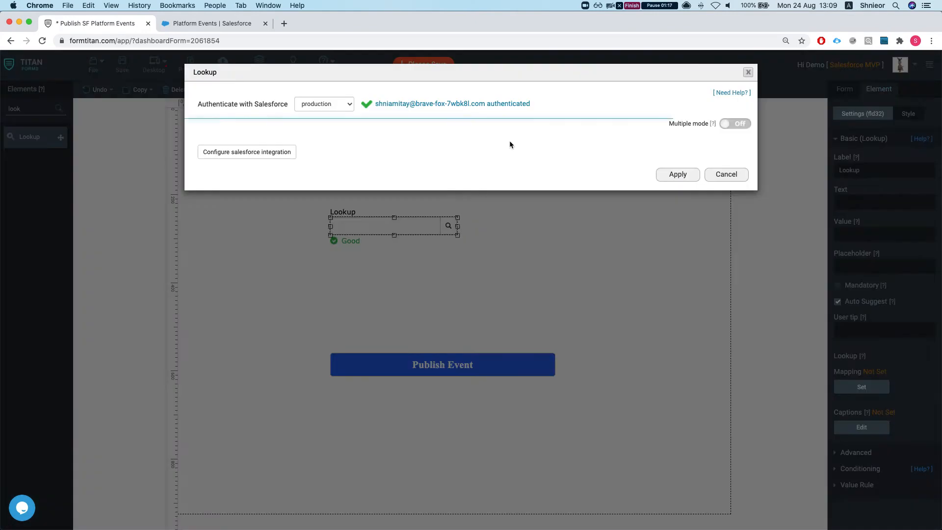
# Step: Configure the lookup's Salesforce integration to use the Maintenance Request object
pyautogui.click(265, 152)
pyautogui.click(353, 127)
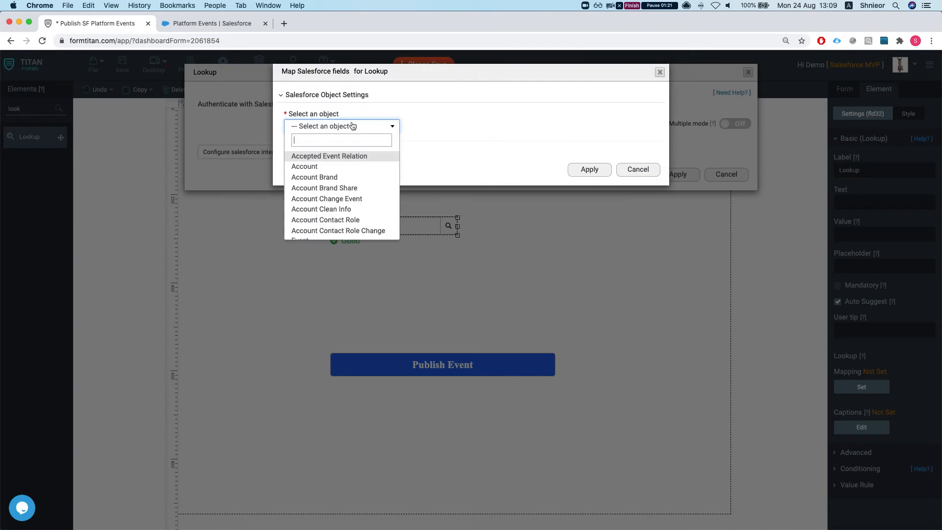
pyautogui.write('ma')
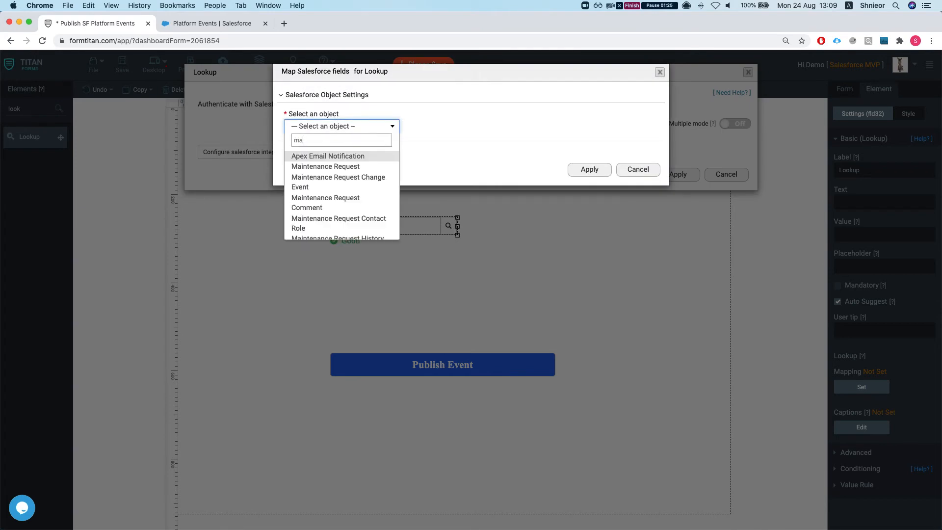
pyautogui.press('Down')
pyautogui.press('Return')
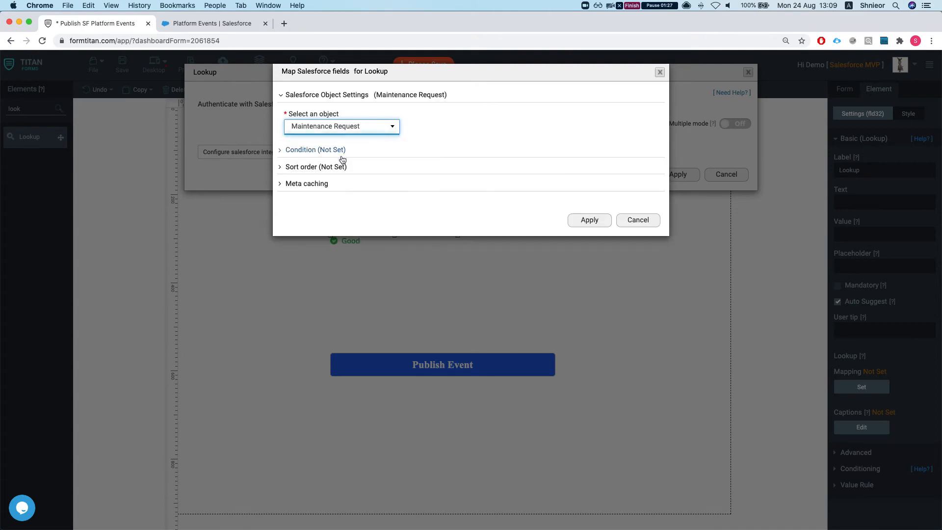
pyautogui.click(577, 225)
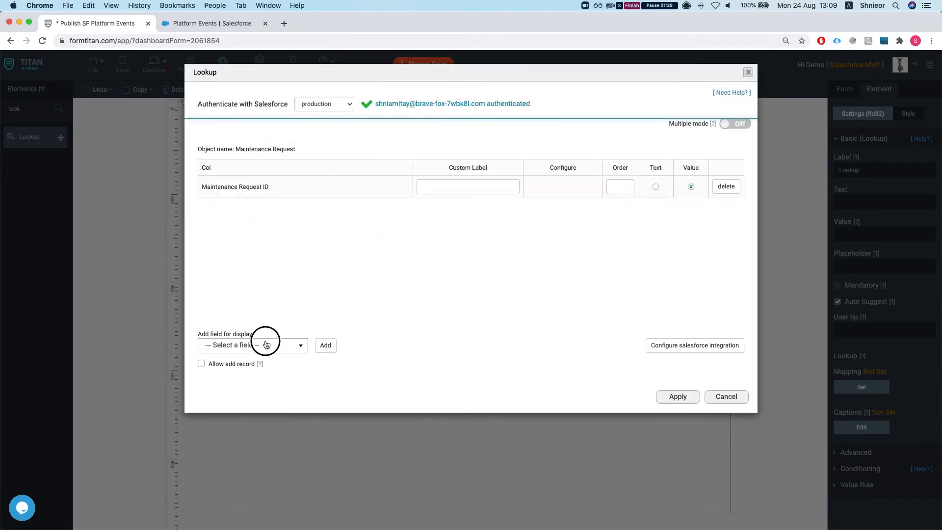
# Step: Add the Maintenance Request Number field to the lookup, set it as the display text, and apply the lookup settings
pyautogui.click(266, 345)
pyautogui.write('casn')
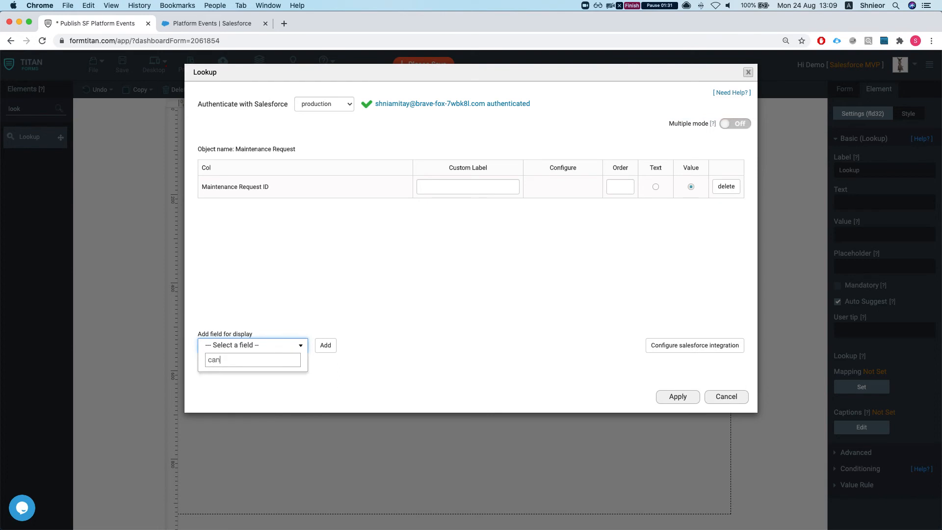
pyautogui.press('BackSpace')
pyautogui.write('e')
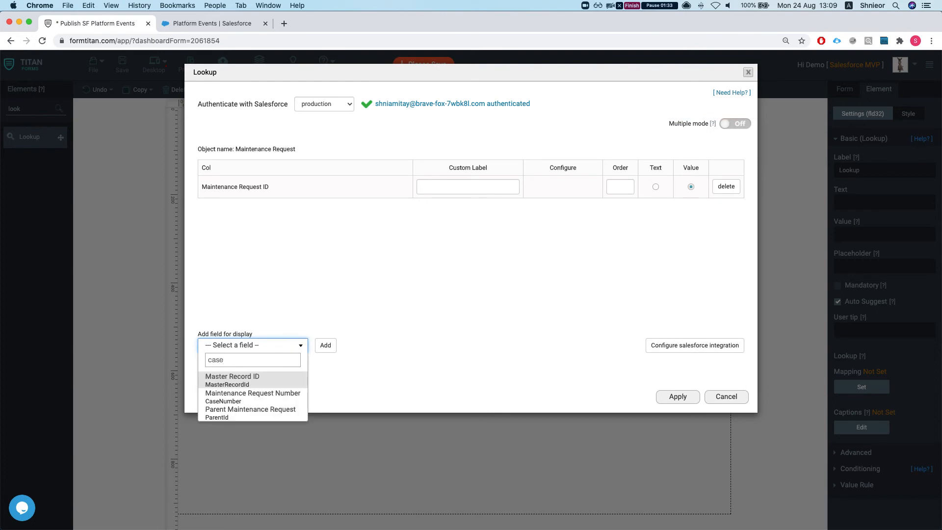
pyautogui.press('Down')
pyautogui.press('Return')
pyautogui.click(326, 345)
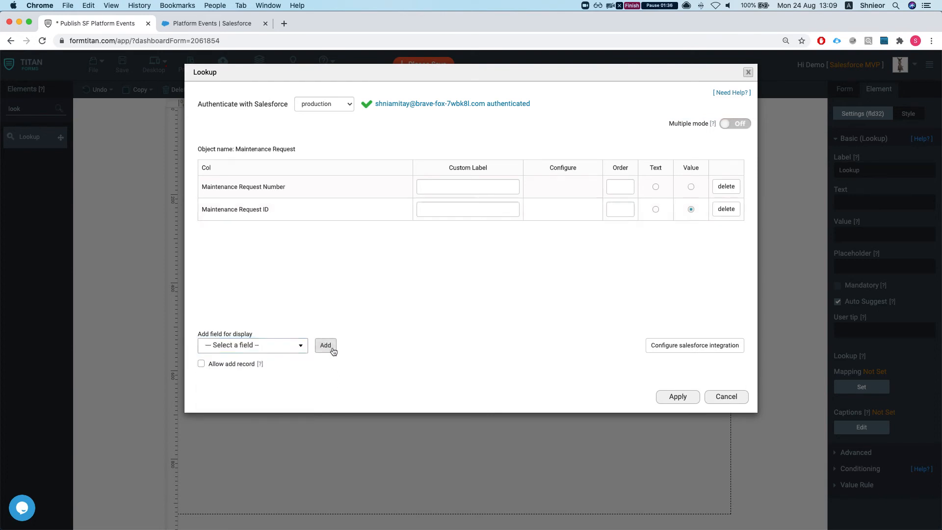
pyautogui.click(656, 187)
pyautogui.click(678, 397)
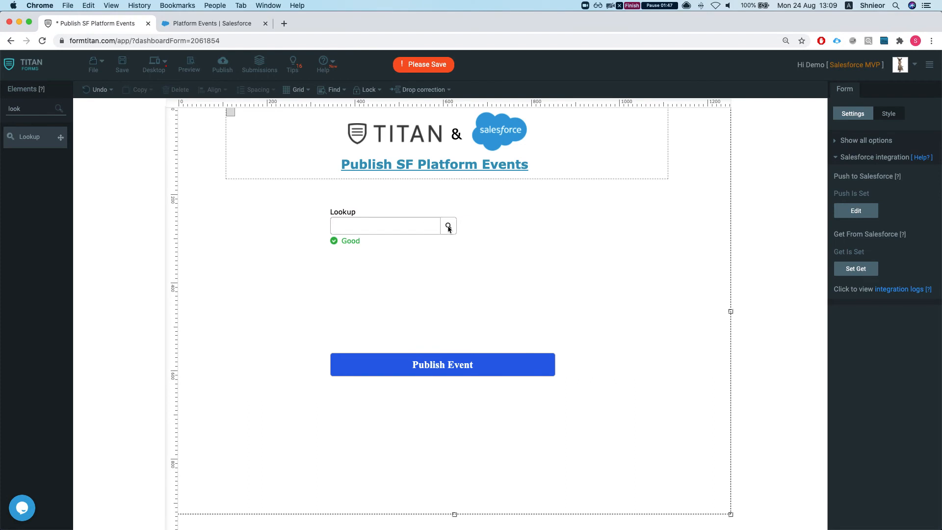
# Step: Widen the lookup field to nearly the Publish Event button's width and label it "Find A case to publish"
pyautogui.moveTo(458, 226); pyautogui.dragTo(548, 232)
pyautogui.click(902, 175)
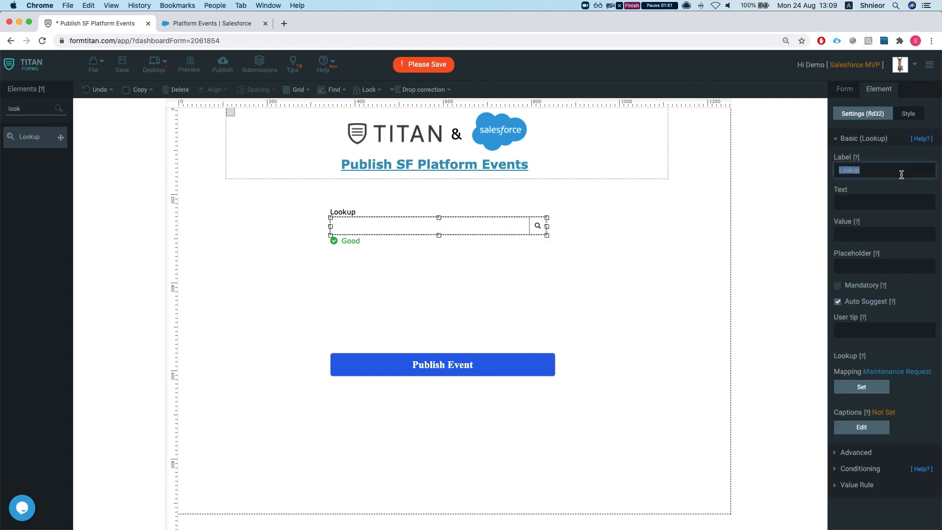
pyautogui.write('Fins')
pyautogui.write(' A case')
pyautogui.write(' to publish')
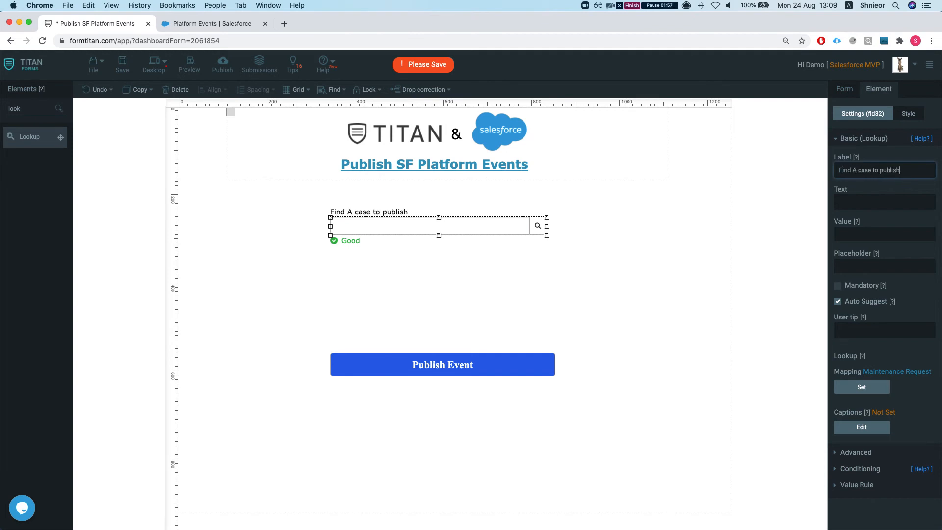
# Step: Add a TextArea instead of a Textbox below the lookup, enlarged to match the lookup's width and reach just above the Publish Event button
pyautogui.doubleClick(60, 106)
pyautogui.write('text')
pyautogui.moveTo(42, 166); pyautogui.dragTo(372, 282)
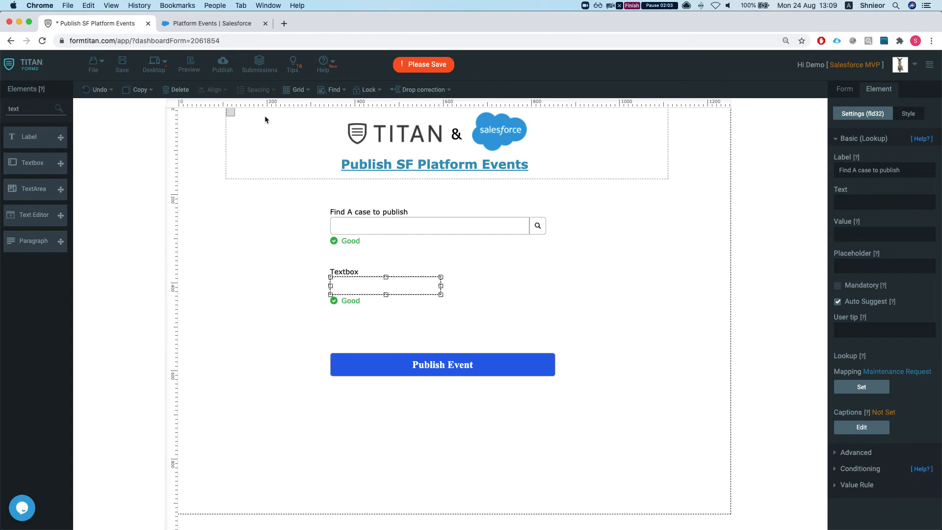
pyautogui.click(170, 89)
pyautogui.moveTo(39, 189); pyautogui.dragTo(367, 262)
pyautogui.moveTo(441, 306); pyautogui.dragTo(546, 338)
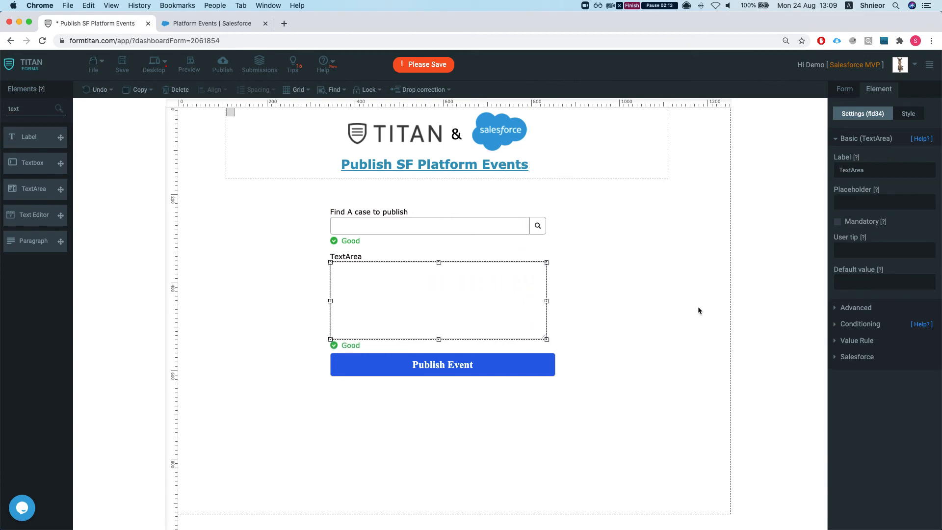
pyautogui.click(479, 387)
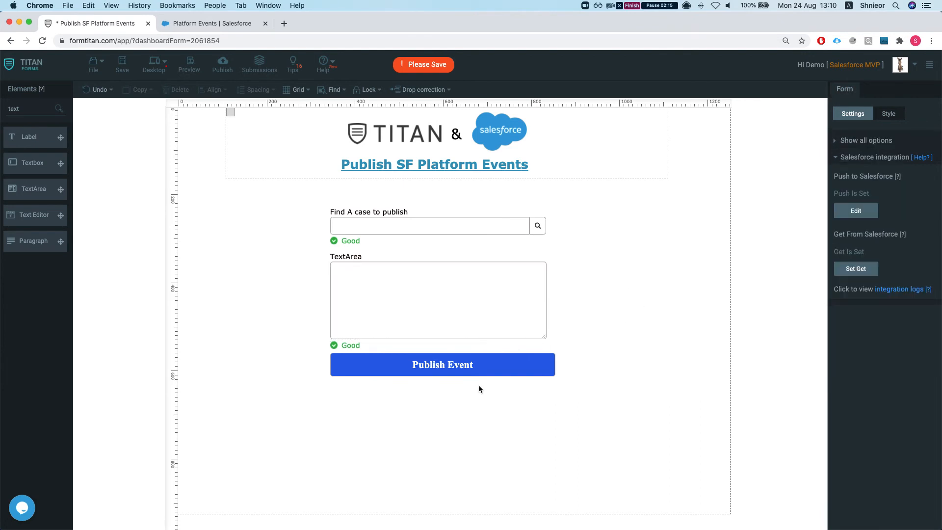
# Step: Add a Case Event push object to the Publish Event button's Salesforce action and enable its use in a custom button / action
pyautogui.click(434, 373)
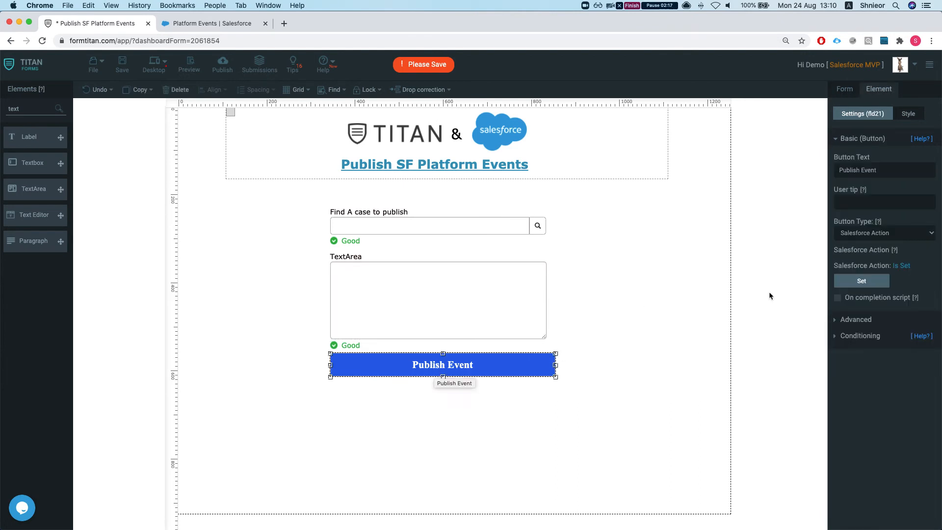
pyautogui.click(853, 282)
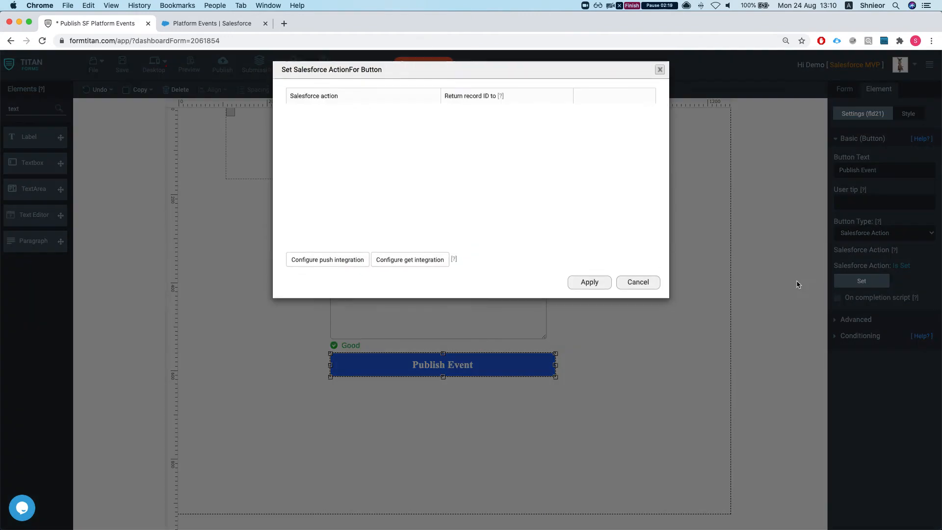
pyautogui.click(330, 263)
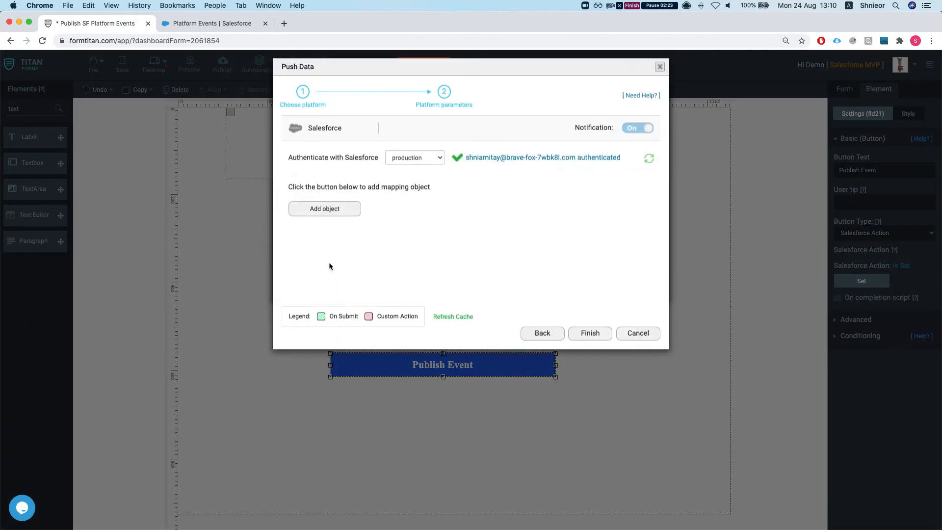
pyautogui.click(310, 220)
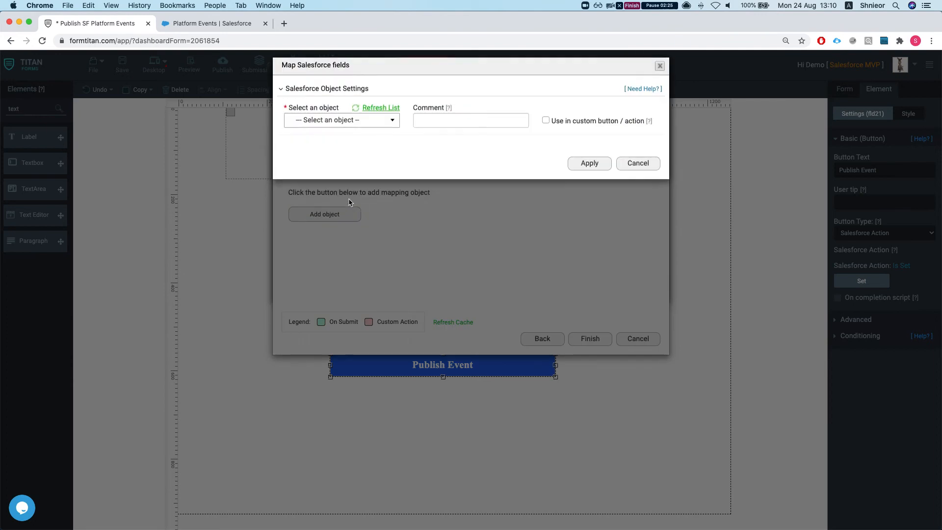
pyautogui.click(341, 127)
pyautogui.write('case even')
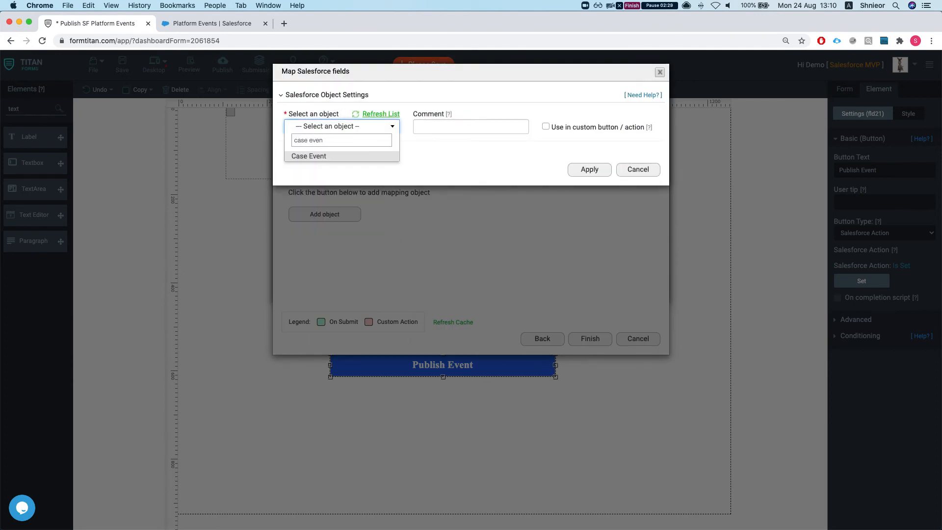
pyautogui.press('Return')
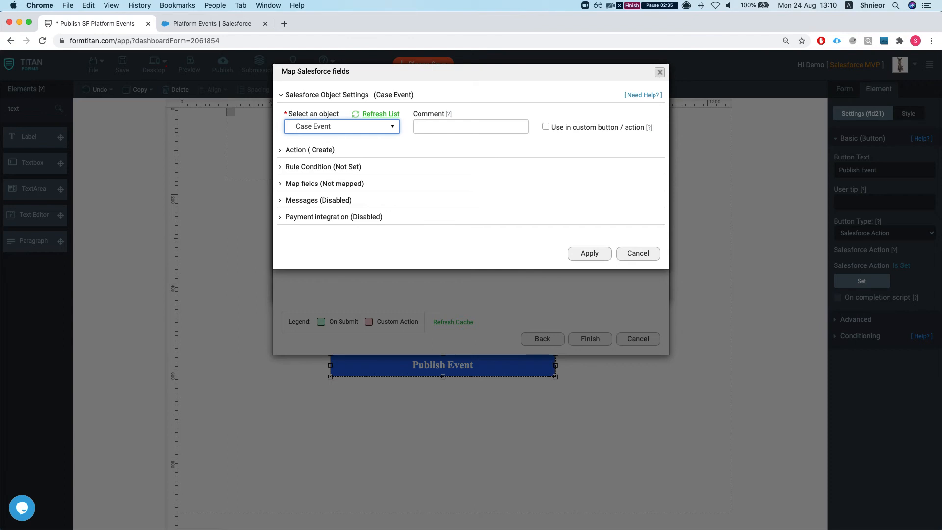
pyautogui.click(545, 126)
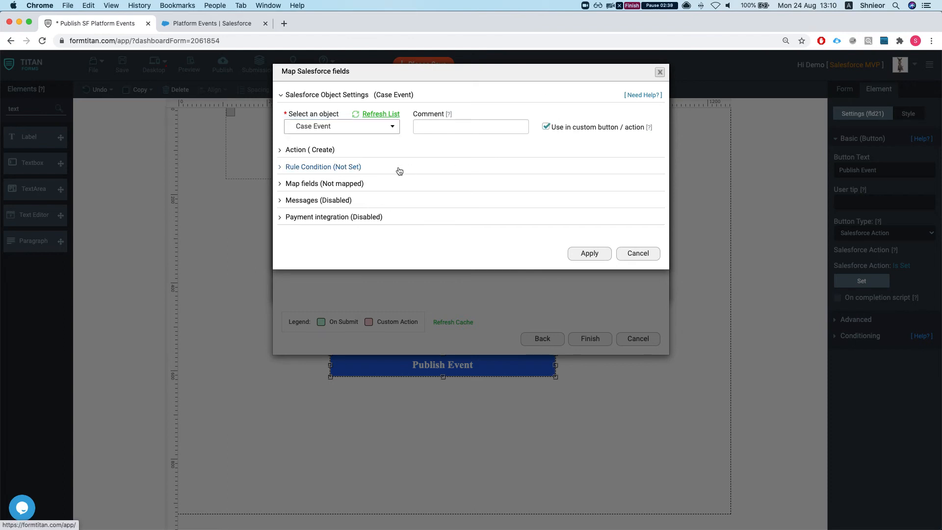
# Step: Map CaseId to the "Find A case to publish" field and the Salesforce TextArea to the form's TextArea, then apply and finish the mapping
pyautogui.click(328, 184)
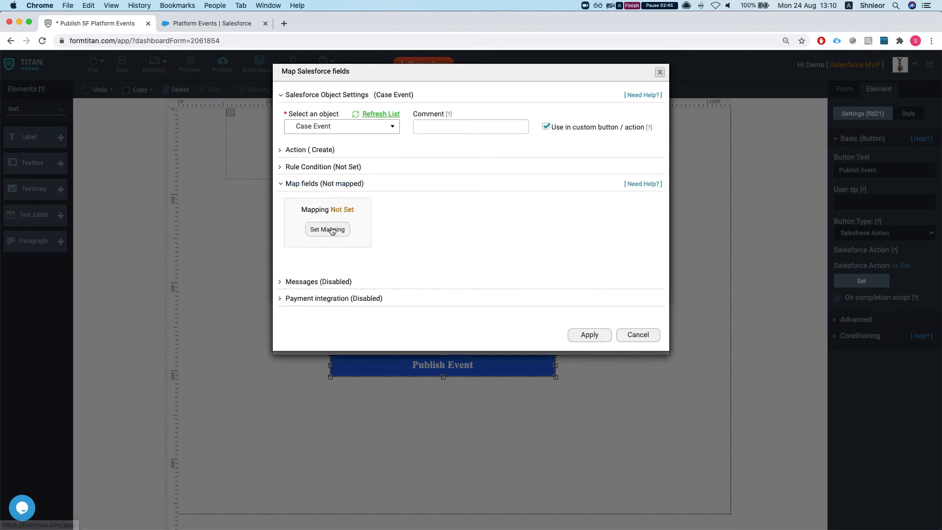
pyautogui.click(326, 225)
pyautogui.click(394, 161)
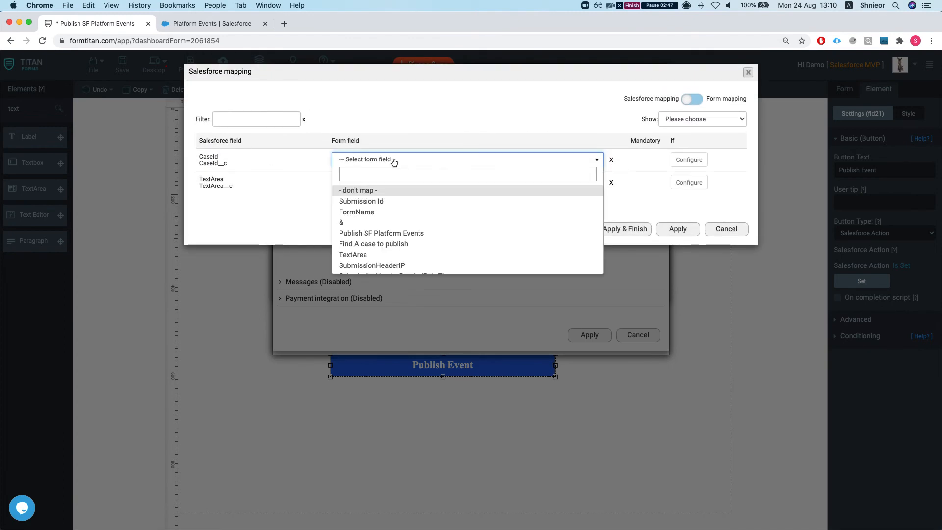
pyautogui.write('fin')
pyautogui.click(423, 189)
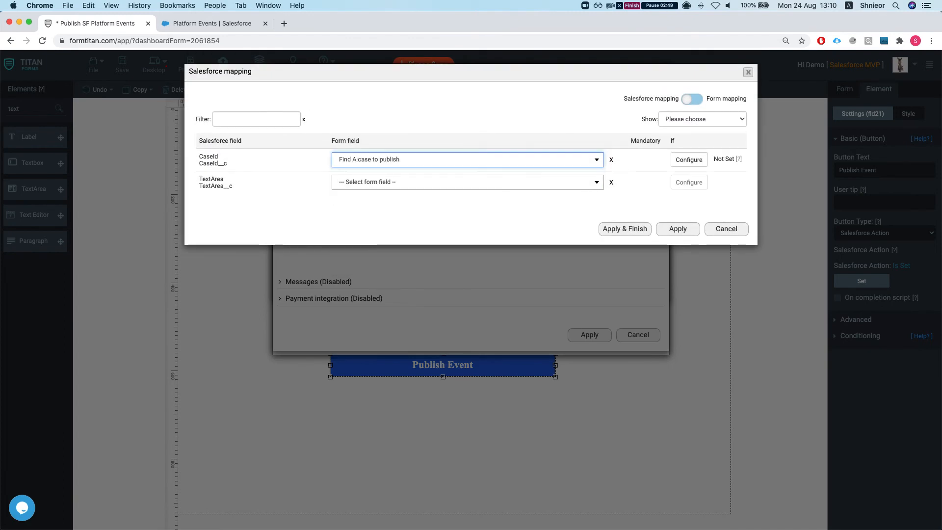
pyautogui.click(423, 185)
pyautogui.write('te')
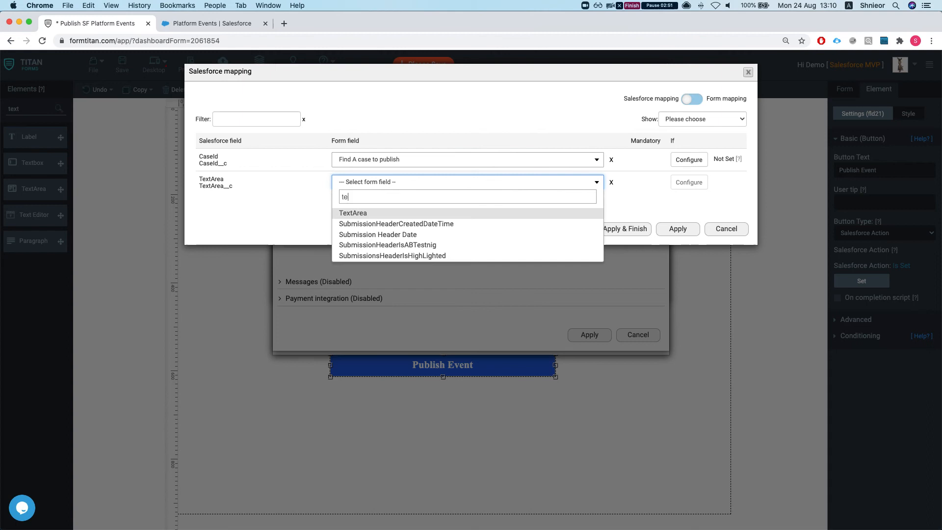
pyautogui.click(371, 213)
pyautogui.click(621, 231)
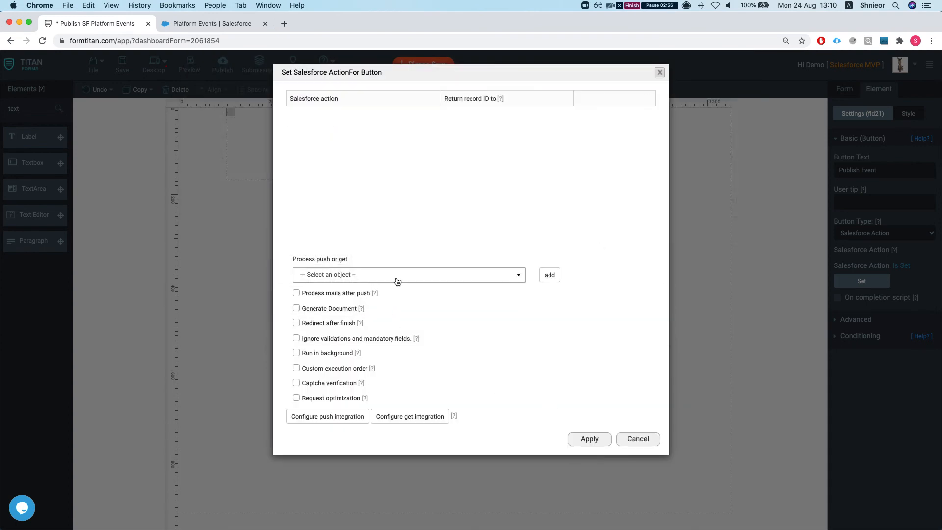
# Step: Add the Case Event (create) action to the Publish Event button and apply the action settings
pyautogui.click(396, 276)
pyautogui.click(316, 303)
pyautogui.click(550, 275)
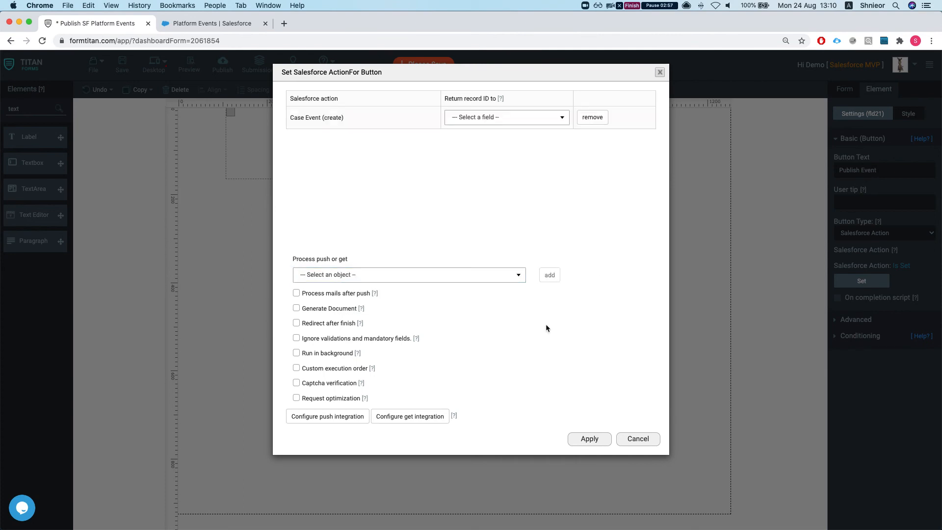
pyautogui.click(589, 439)
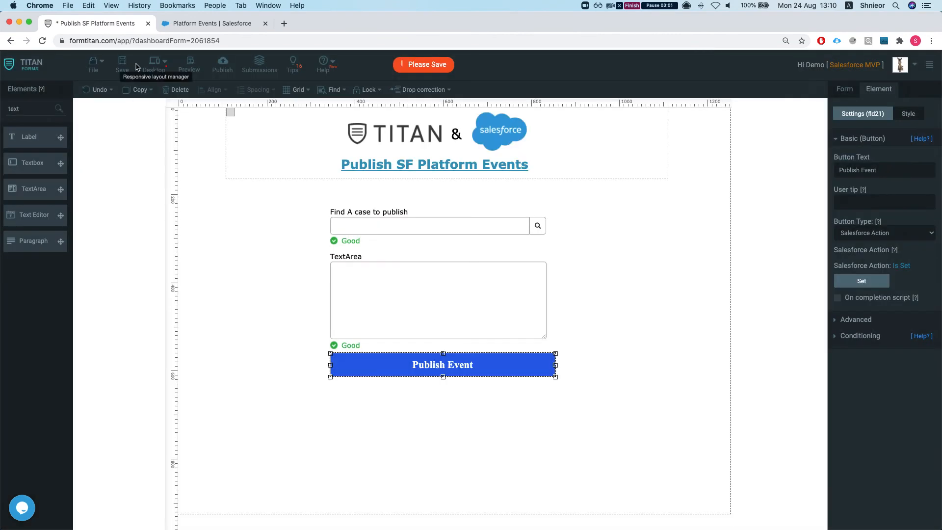
# Step: Save the form and open its publishing options
pyautogui.click(123, 64)
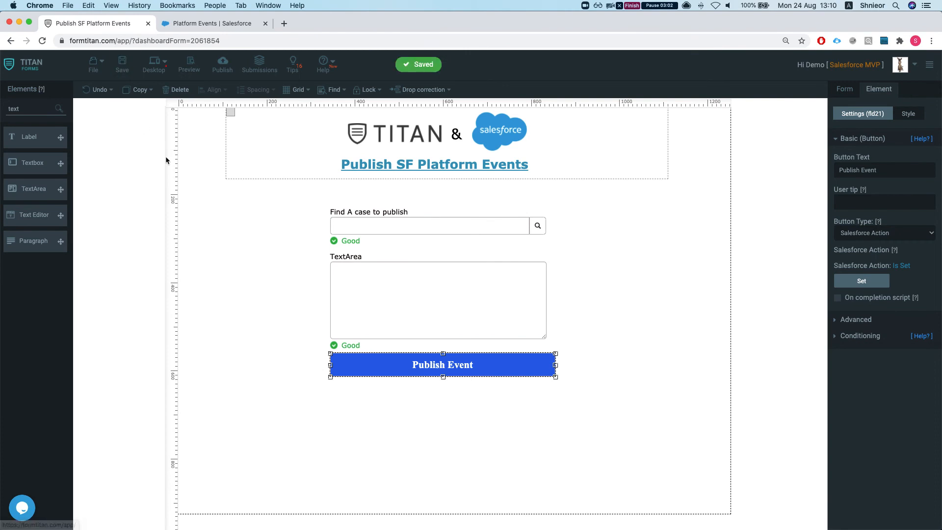
pyautogui.click(223, 64)
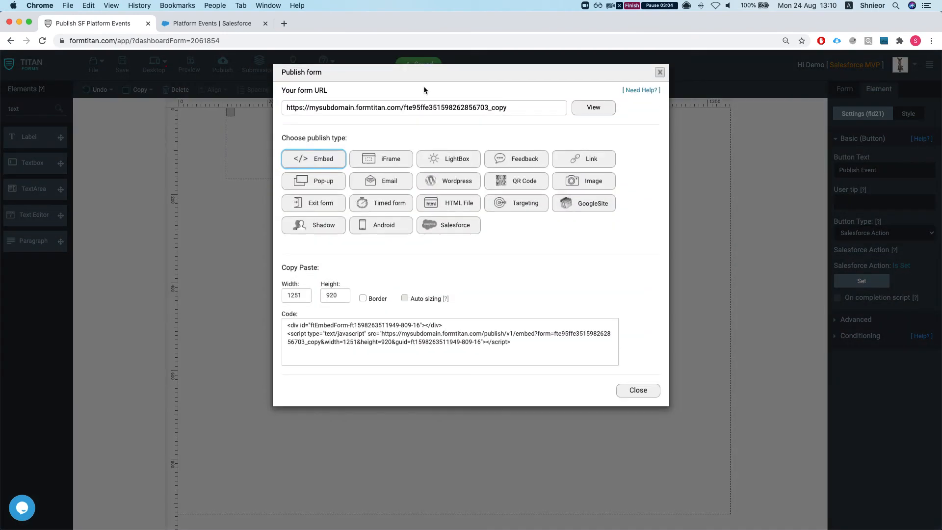
# Step: Open the live form, switch to VS Code and run "sfdx force:apex:log:tail --color | grep 'USER_D'" in its terminal
pyautogui.click(584, 107)
pyautogui.hotkey('ctrl', 'Up')
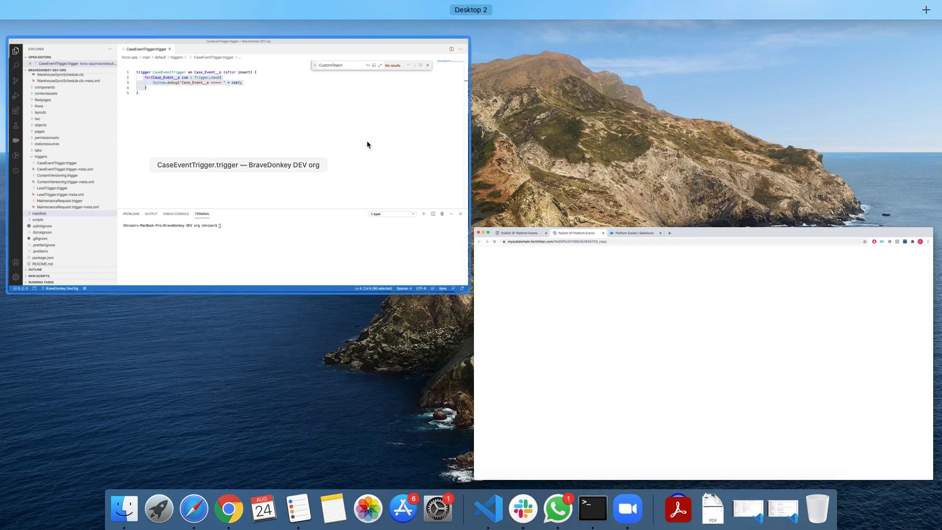
pyautogui.click(367, 145)
pyautogui.click(561, 486)
pyautogui.press('Up')
pyautogui.press('Up')
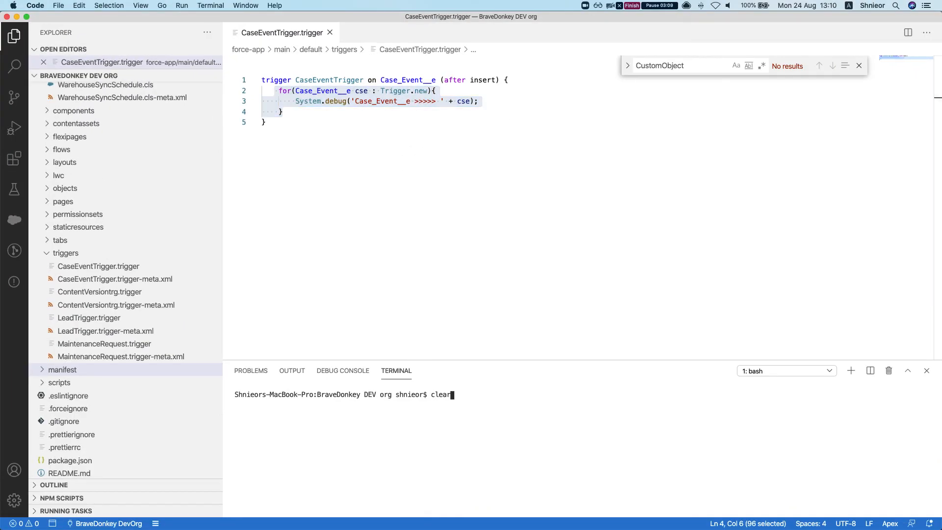
pyautogui.press('Return')
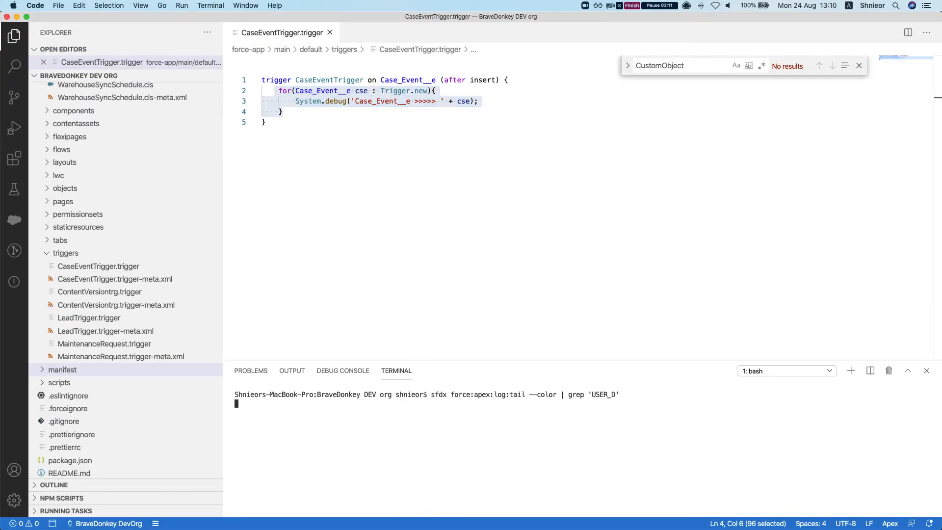
# Step: Arrange the published form in the browser and VS Code side by side, and make the terminal area taller
pyautogui.press('super+Tab')
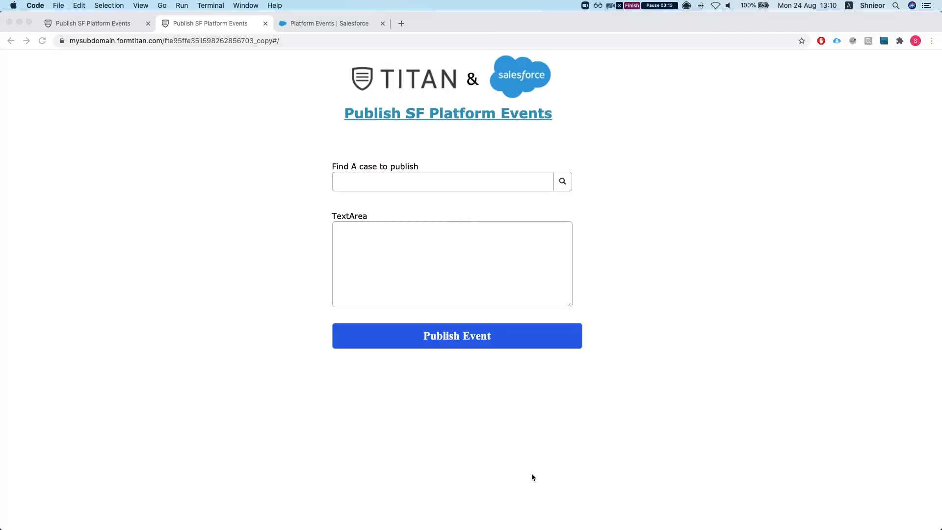
pyautogui.press('ctrl+alt+super+Left')
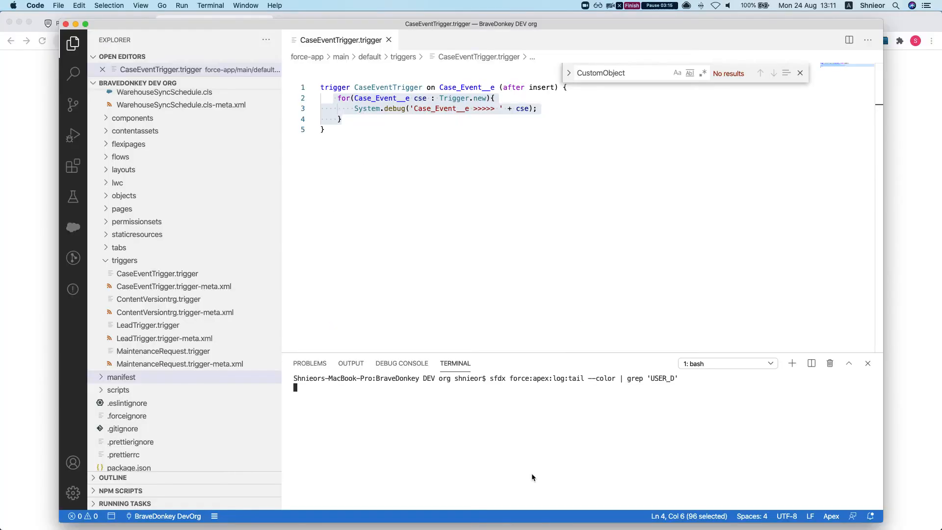
pyautogui.press('alt+super+Right')
pyautogui.moveTo(781, 365); pyautogui.dragTo(778, 248)
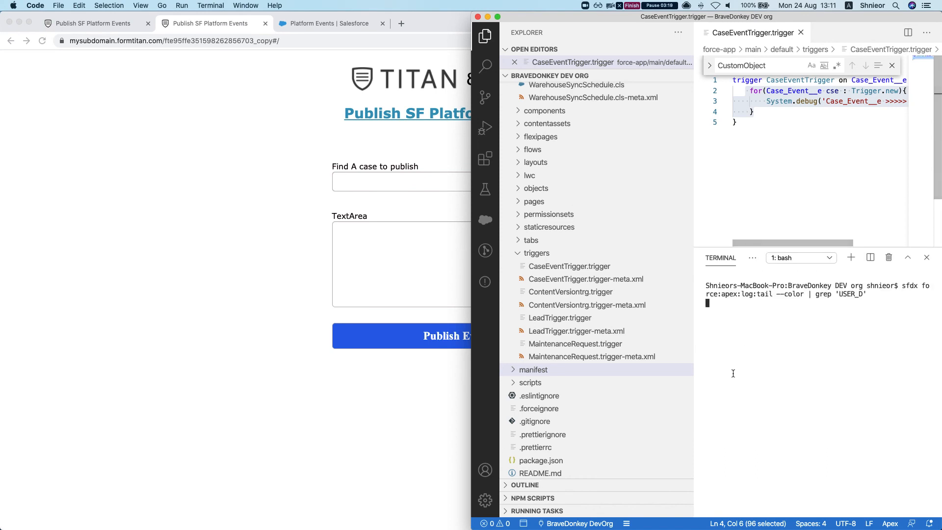
pyautogui.click(233, 278)
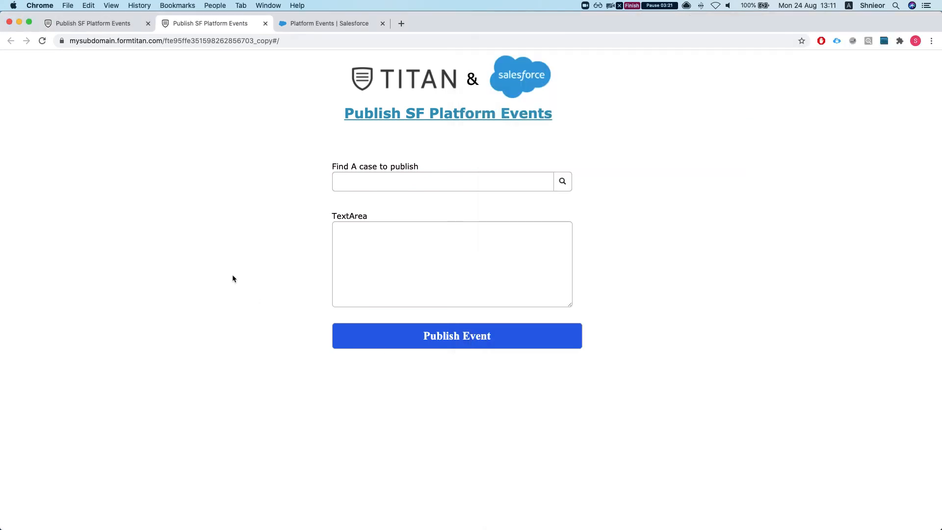
pyautogui.press('alt+super+Left')
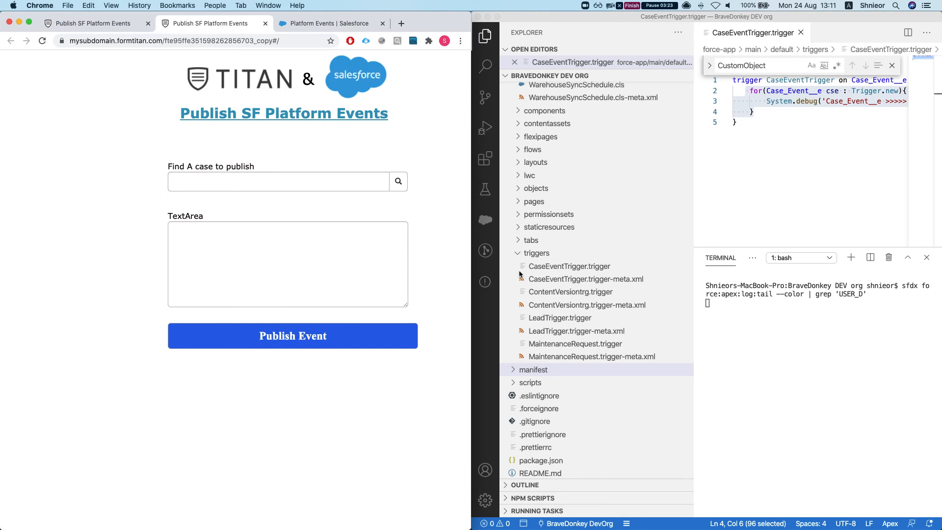
# Step: Collapse the triggers folder, hide the VS Code file explorer and dismiss the find box
pyautogui.click(521, 253)
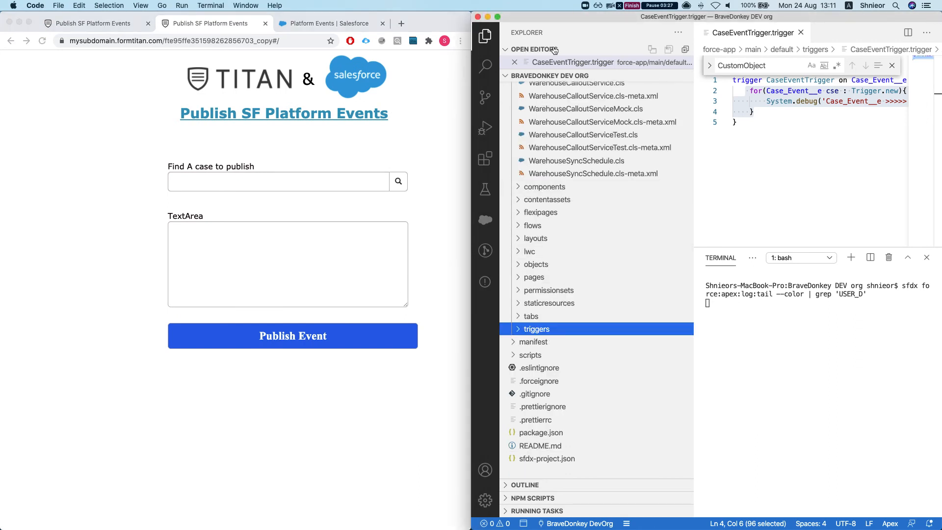
pyautogui.press('super+b')
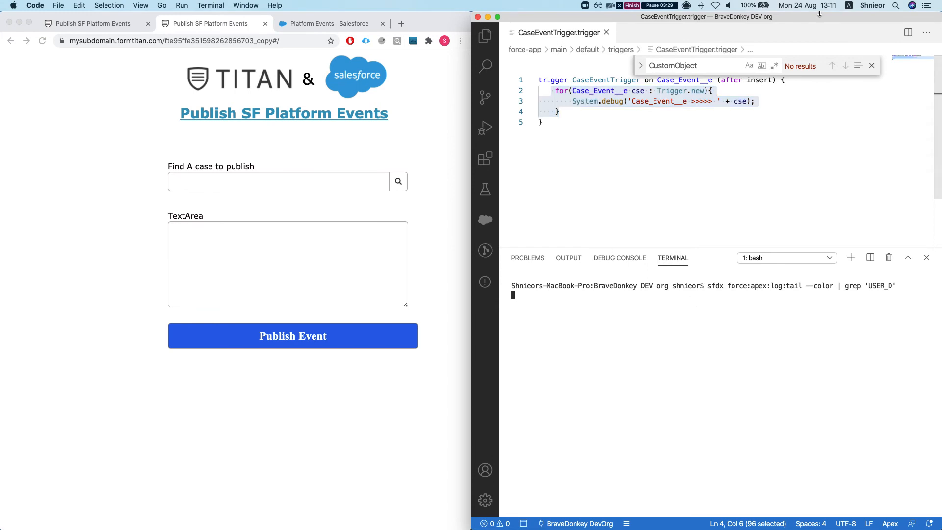
pyautogui.click(872, 65)
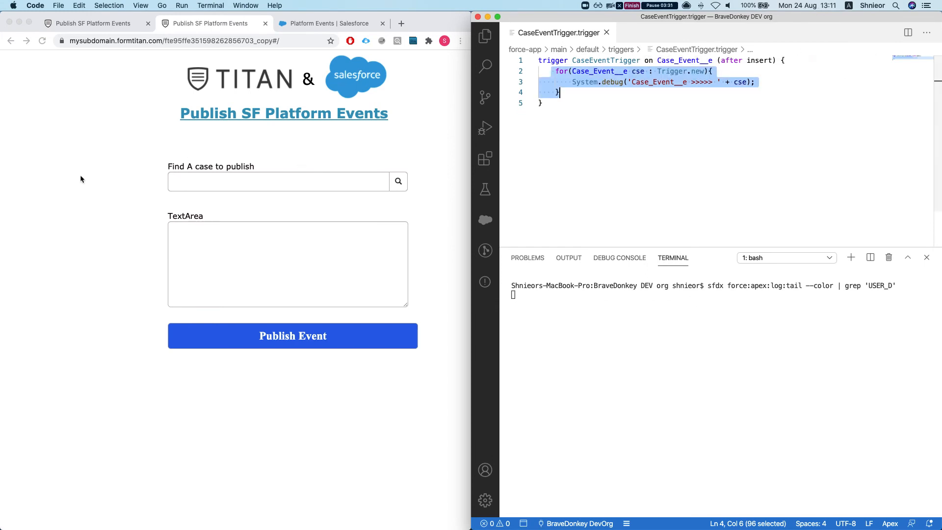
# Step: Look up and select case 00002063 for the "Find A case to publish" field in the live form
pyautogui.click(183, 165)
pyautogui.click(291, 185)
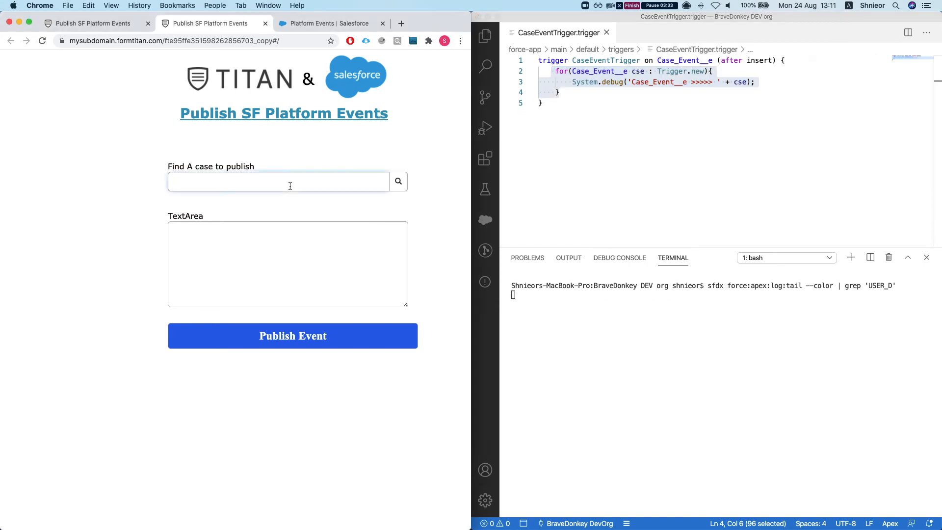
pyautogui.click(390, 187)
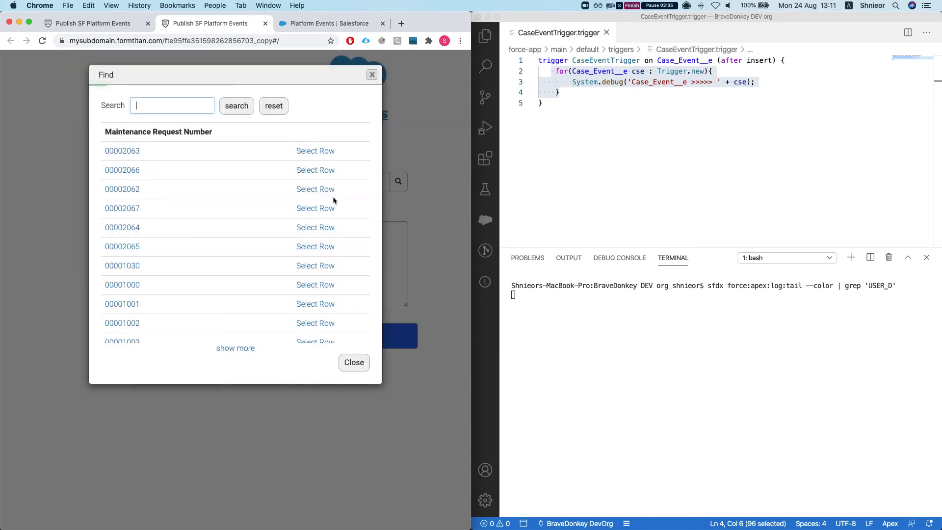
pyautogui.click(132, 155)
# Step: Enter "some text in textarea helllo hellloo" in the TextArea and publish the event
pyautogui.click(291, 240)
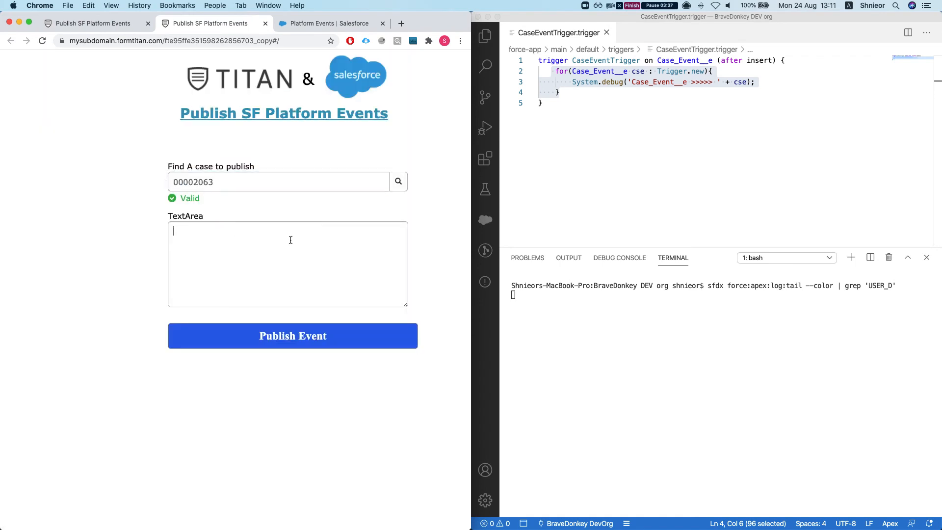
pyautogui.write('some text in textarea helllo hellloo')
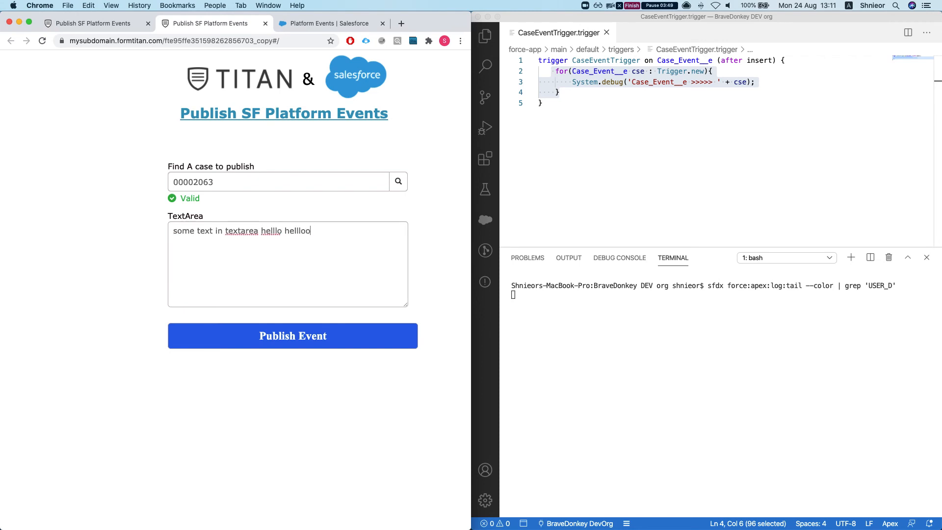
pyautogui.click(309, 335)
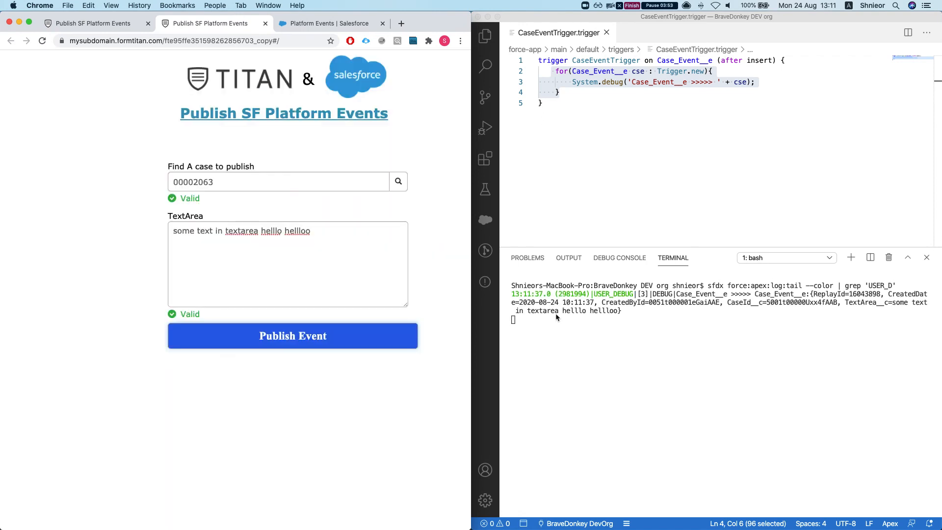
# Step: Examine the CreatedById, CaseId__c and TextArea__c values of the Case_Event__e entry in the Apex debug log
pyautogui.click(645, 314)
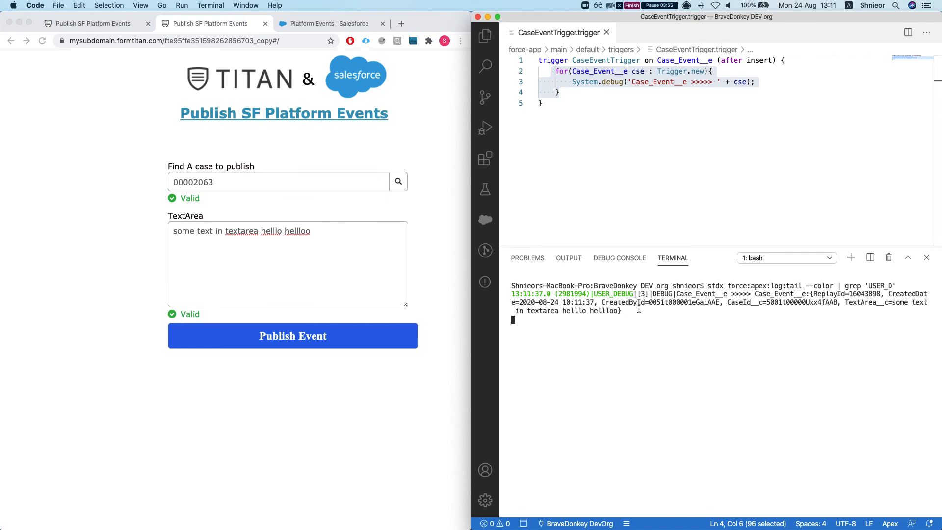
pyautogui.moveTo(605, 302); pyautogui.dragTo(662, 302)
pyautogui.click(689, 303)
pyautogui.doubleClick(796, 303)
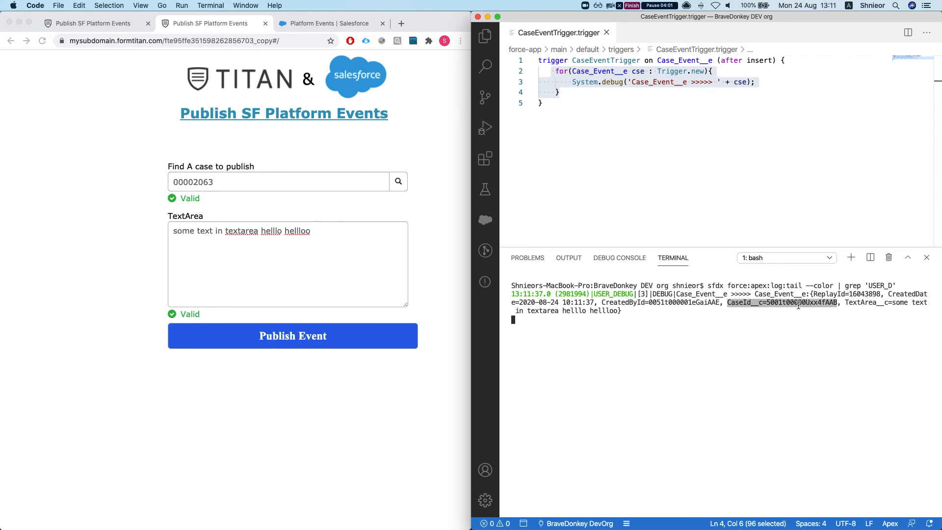
pyautogui.click(850, 304)
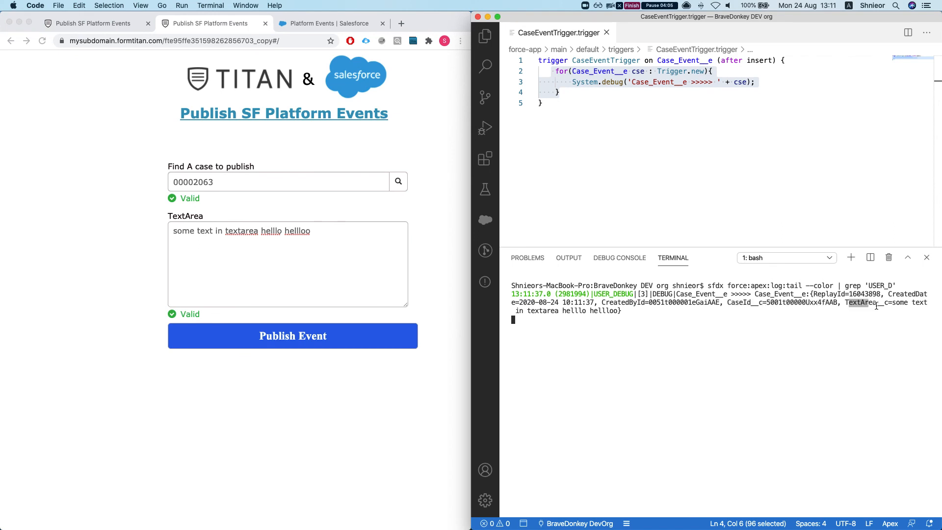
pyautogui.moveTo(896, 304); pyautogui.dragTo(918, 305)
pyautogui.click(320, 263)
pyautogui.tripleClick(321, 242)
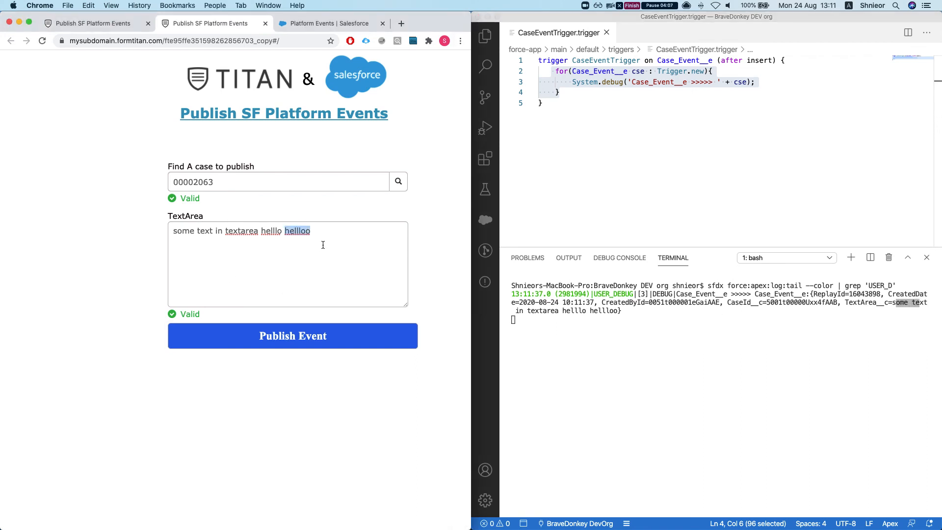
pyautogui.write('34334324324234')
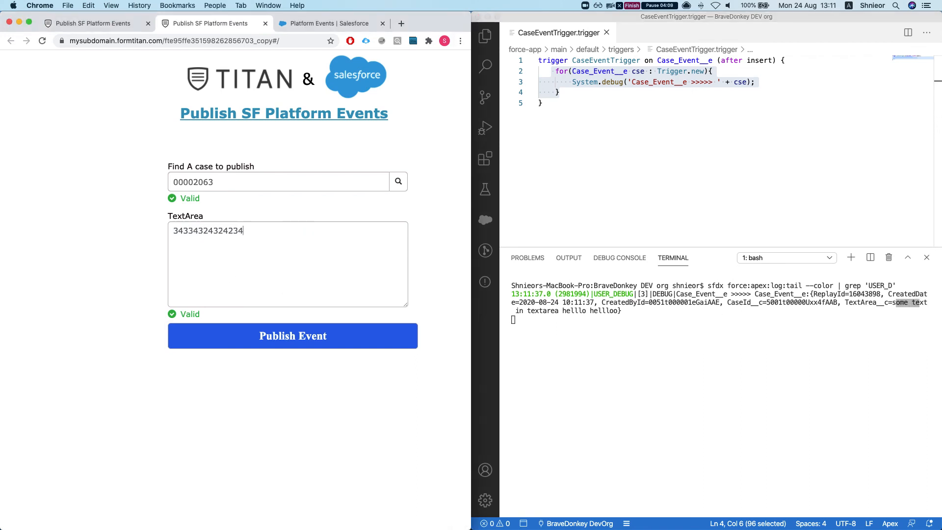
pyautogui.write('gdfgdfgdfgdfg')
pyautogui.press('Return')
pyautogui.write('dfgdfg')
pyautogui.press('Return')
pyautogui.write('dfgdfg')
pyautogui.press('Return')
pyautogui.write('dfgfdgdf')
pyautogui.press('Return')
pyautogui.write('gdfdfgdfg')
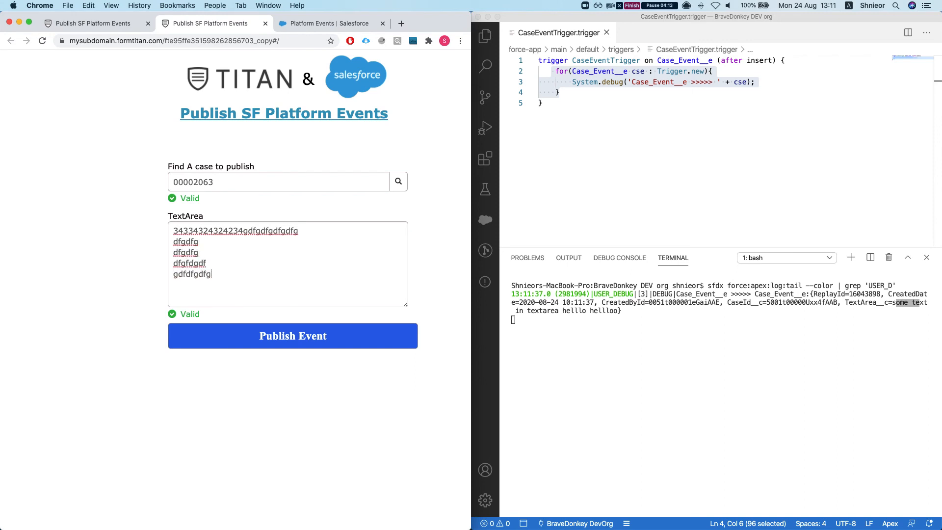
pyautogui.click(301, 337)
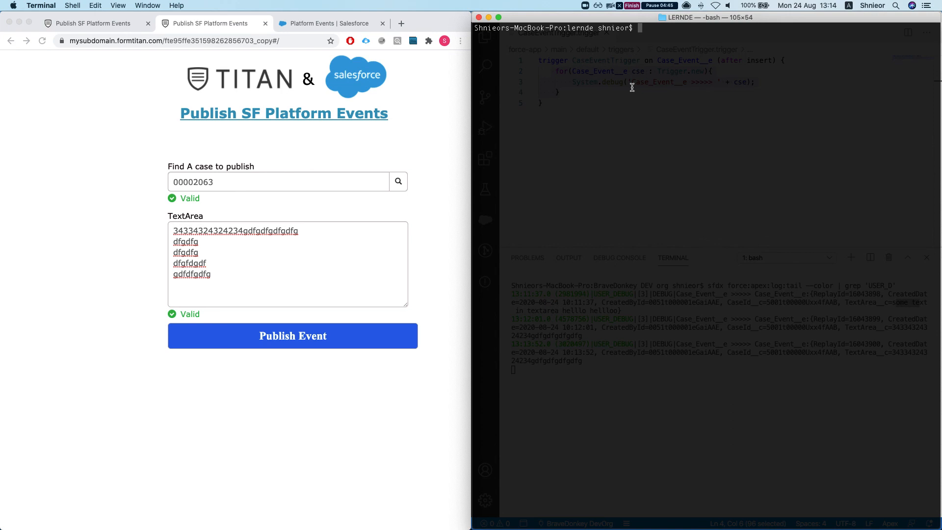
# Step: Stream the Heroku app's logs in the Terminal app by running "heroku logs --tail"
pyautogui.write('heroku logs --tail')
pyautogui.press('Return')
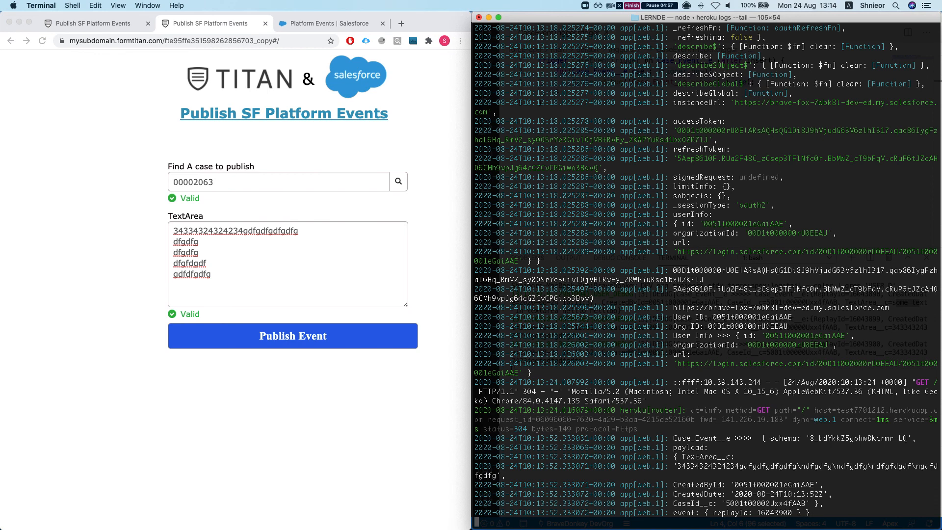
# Step: Clear the case search in the live form's lookup, list all cases and select case 00002064
pyautogui.click(345, 248)
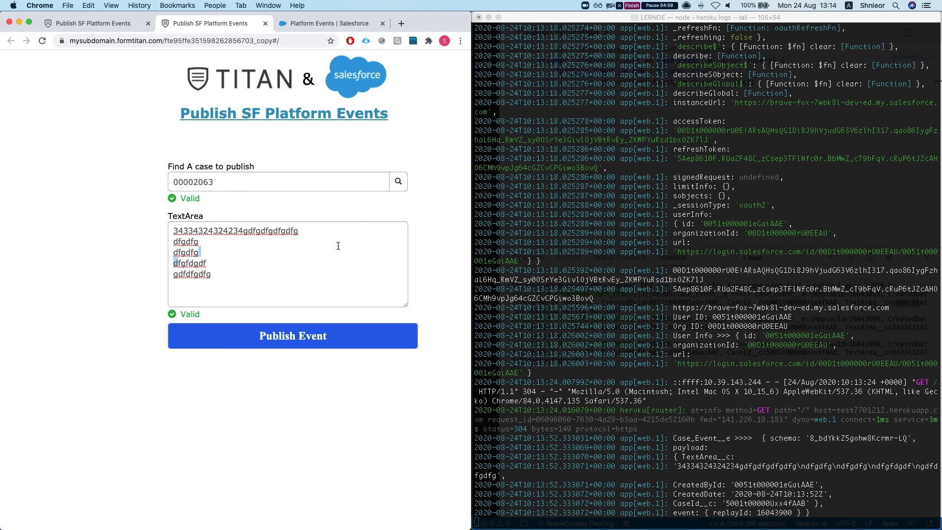
pyautogui.click(398, 181)
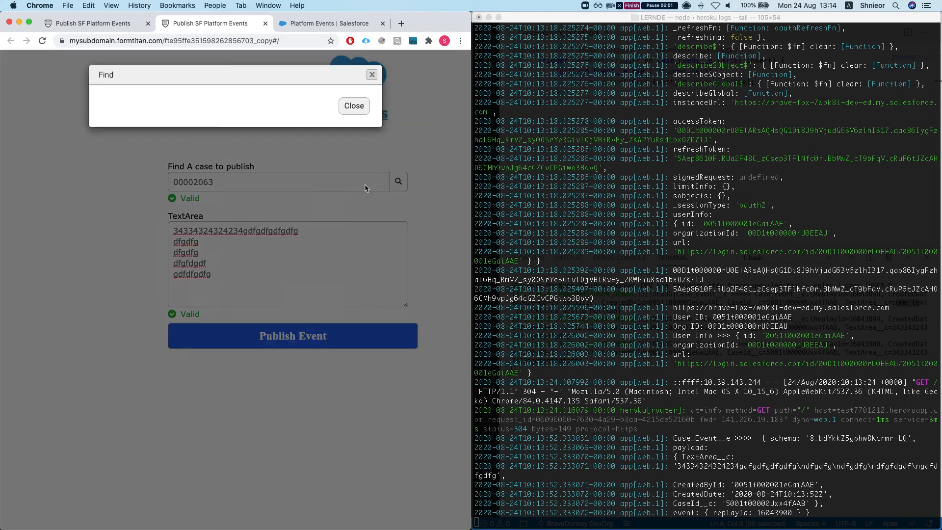
pyautogui.doubleClick(183, 104)
pyautogui.press('BackSpace')
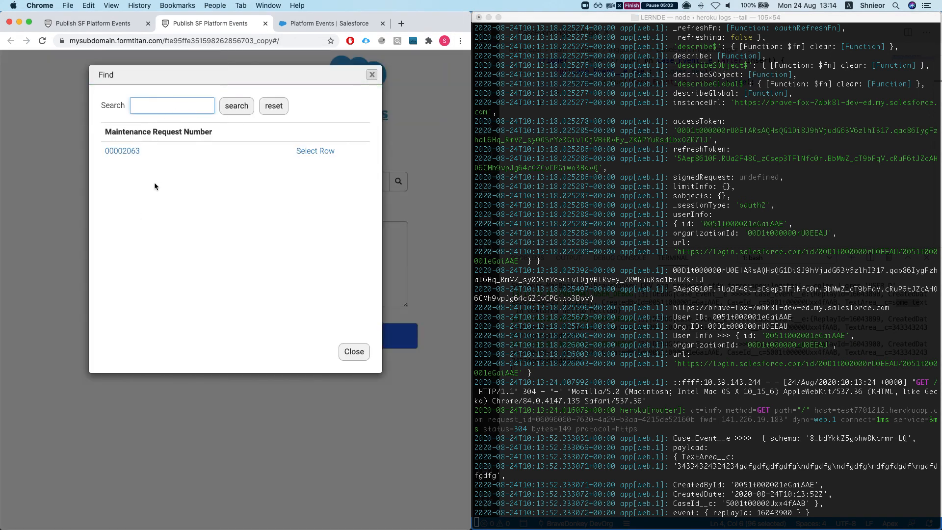
pyautogui.click(222, 113)
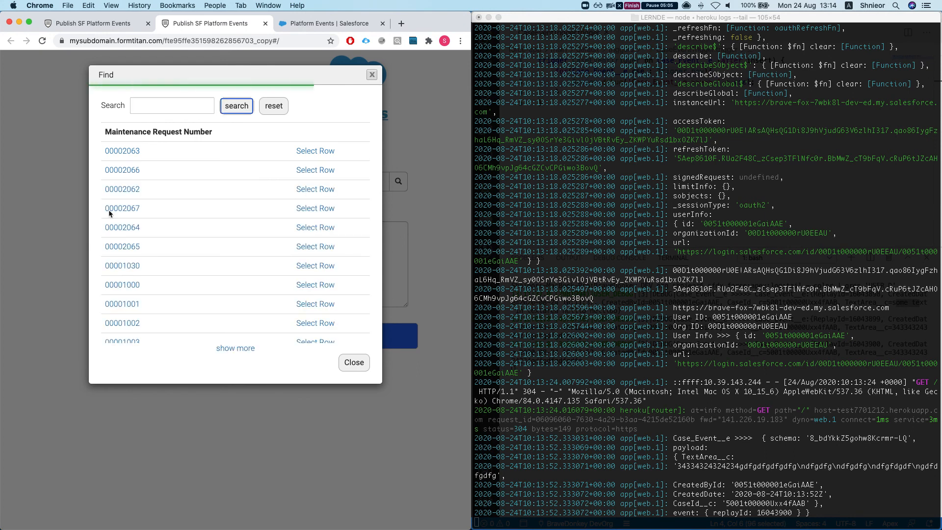
pyautogui.scroll(-2, 125, 228)
pyautogui.click(123, 220)
# Step: Replace the TextArea content with "really cool platform event" and publish the event
pyautogui.click(280, 275)
pyautogui.press('BackSpace')
pyautogui.press('BackSpace')
pyautogui.press('BackSpace')
pyautogui.press('BackSpace')
pyautogui.press('BackSpace')
pyautogui.press('BackSpace')
pyautogui.press('BackSpace')
pyautogui.press('BackSpace')
pyautogui.press('BackSpace')
pyautogui.press('BackSpace')
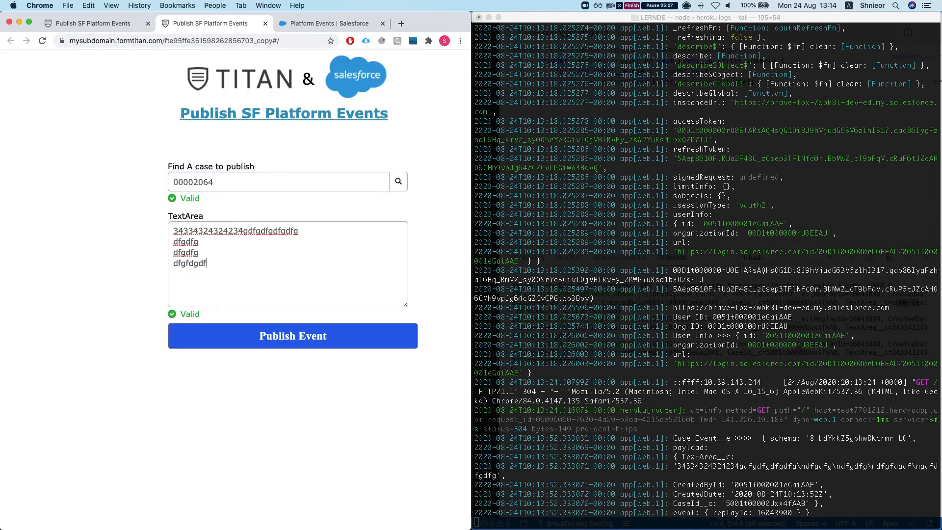
pyautogui.press('super+a')
pyautogui.press('BackSpace')
pyautogui.write('d')
pyautogui.press('BackSpace')
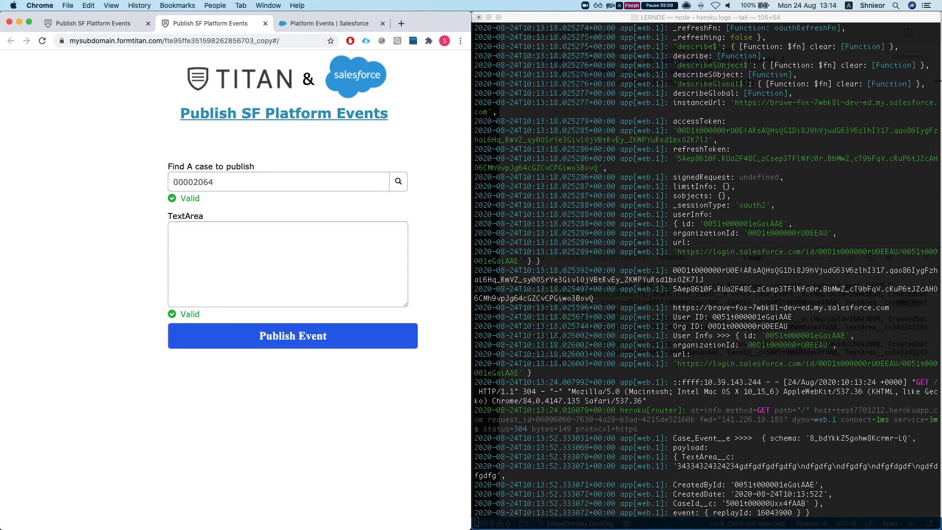
pyautogui.write('really cool platform event')
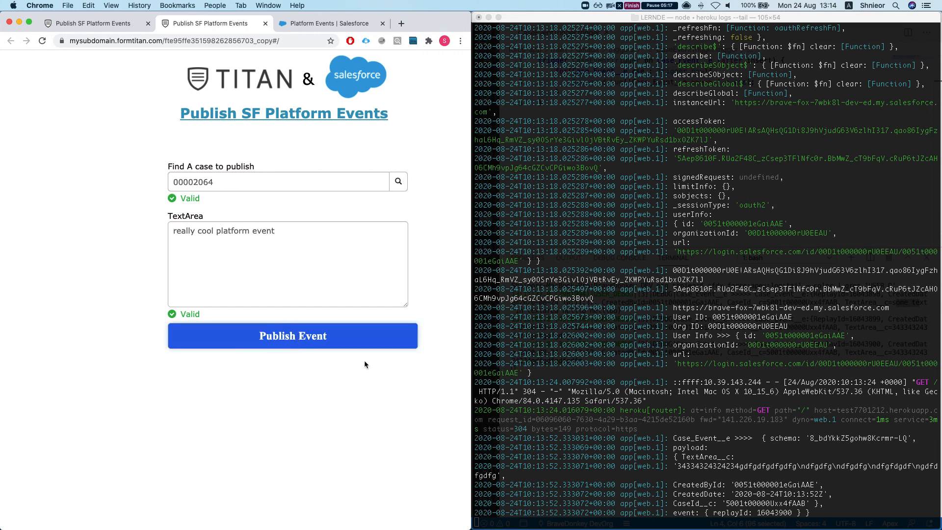
pyautogui.click(287, 344)
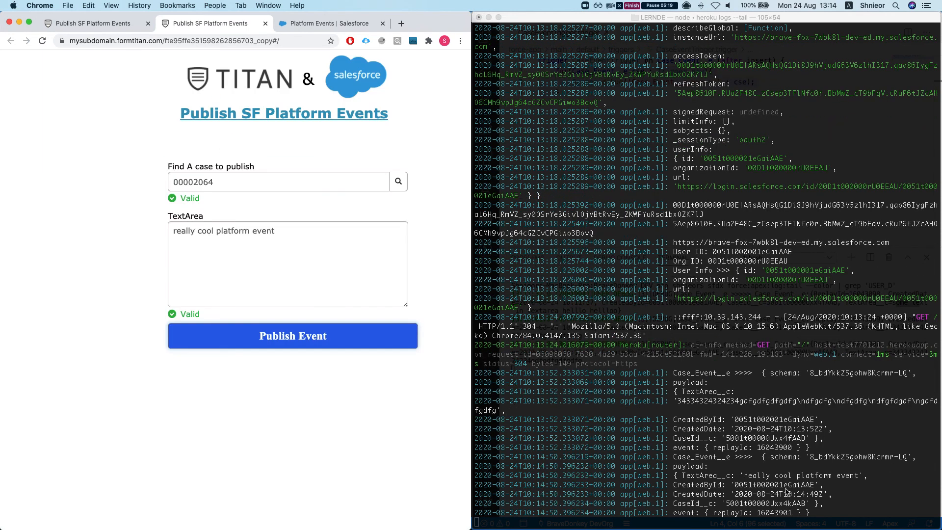
# Step: Compare the newest Case_Event__e payload in the Heroku log with the Apex debug log, placing the Terminal window beside VS Code
pyautogui.click(822, 513)
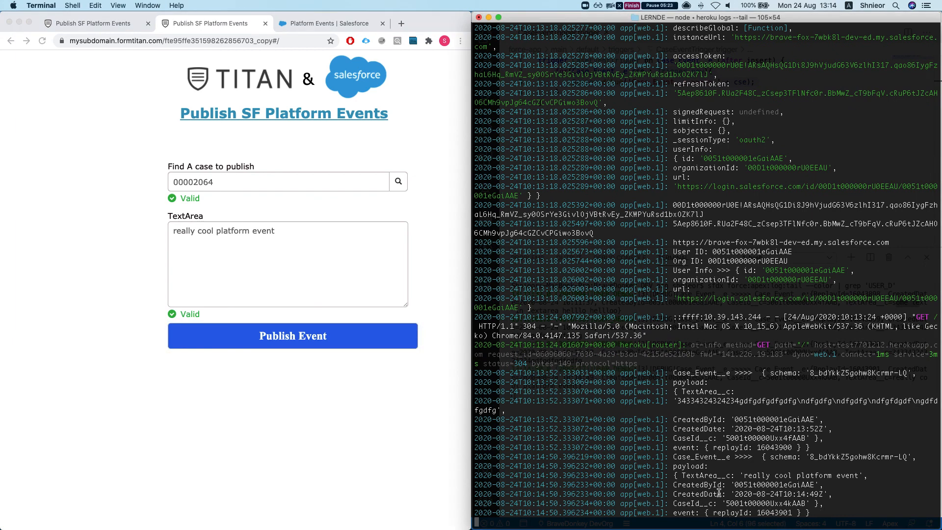
pyautogui.click(708, 478)
pyautogui.moveTo(744, 476); pyautogui.dragTo(841, 476)
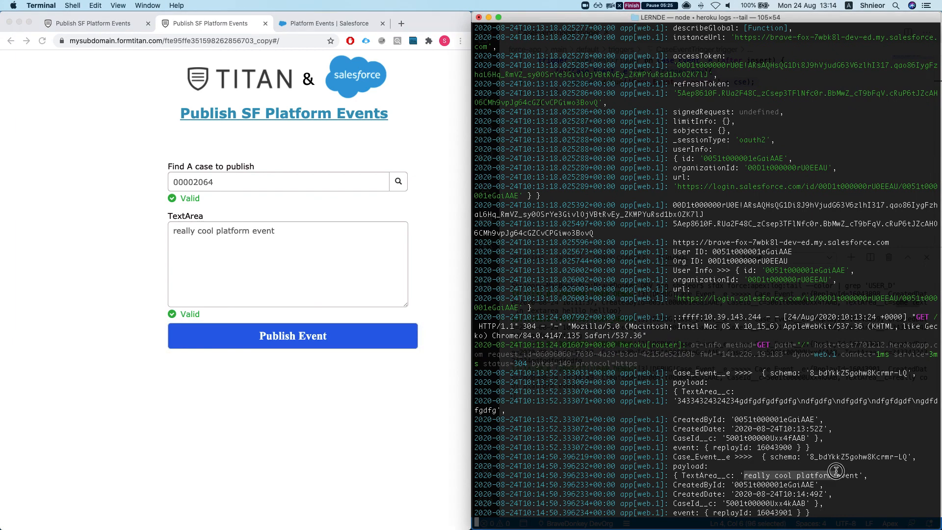
pyautogui.moveTo(819, 22); pyautogui.dragTo(359, 22)
pyautogui.click(711, 385)
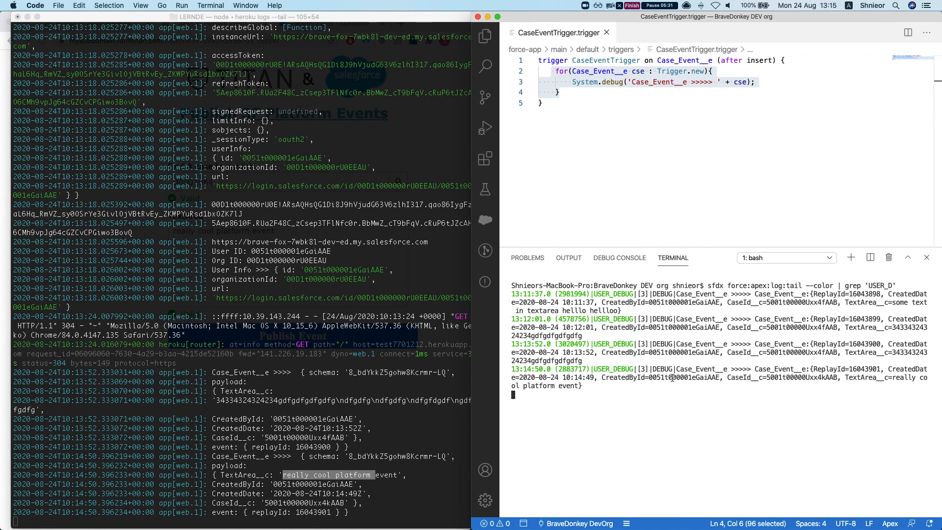
pyautogui.click(306, 461)
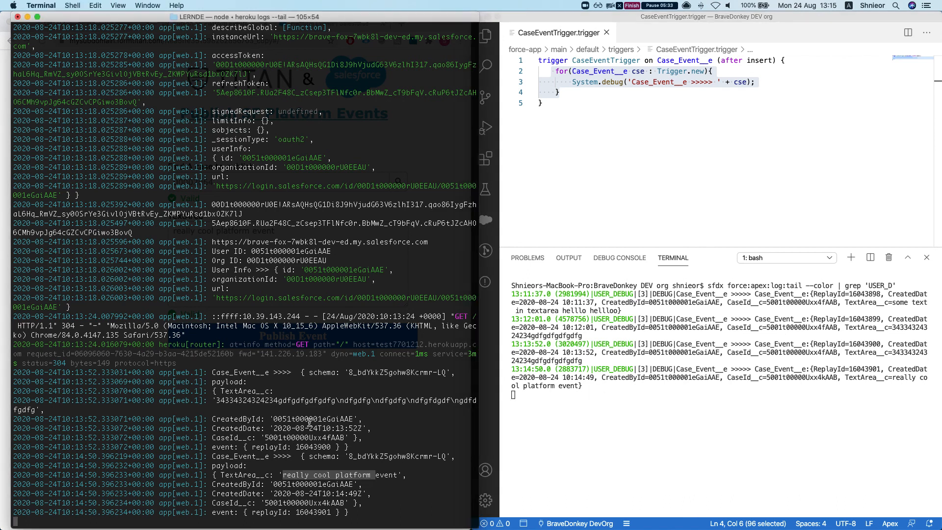